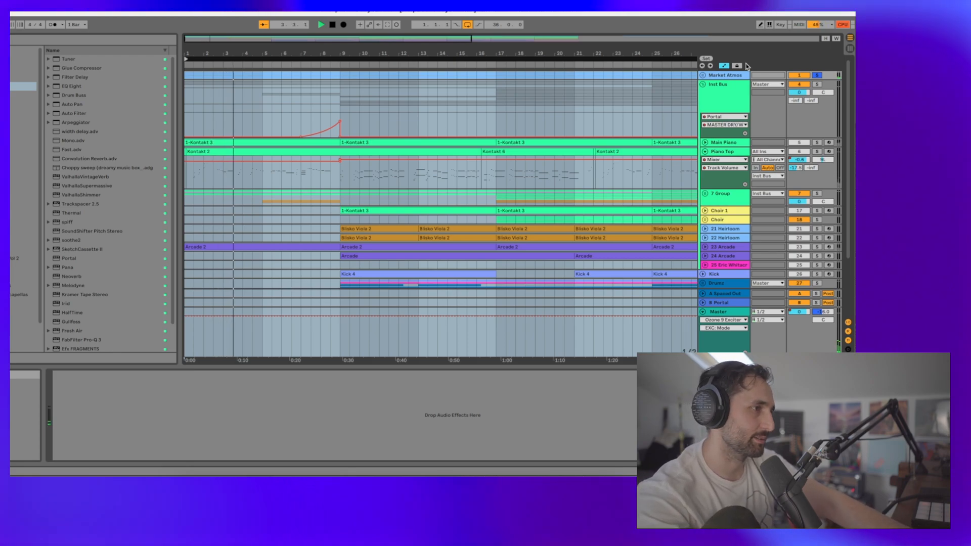
Solo and unfold the Main Piano track, and inspect its Kontakt Felt Grand Piano instrument.
left_click(817, 142)
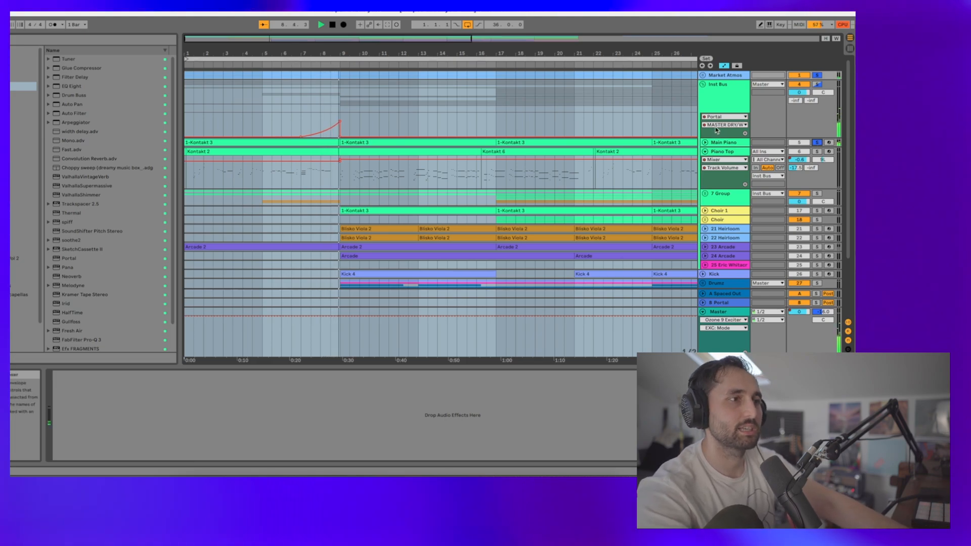
left_click(705, 142)
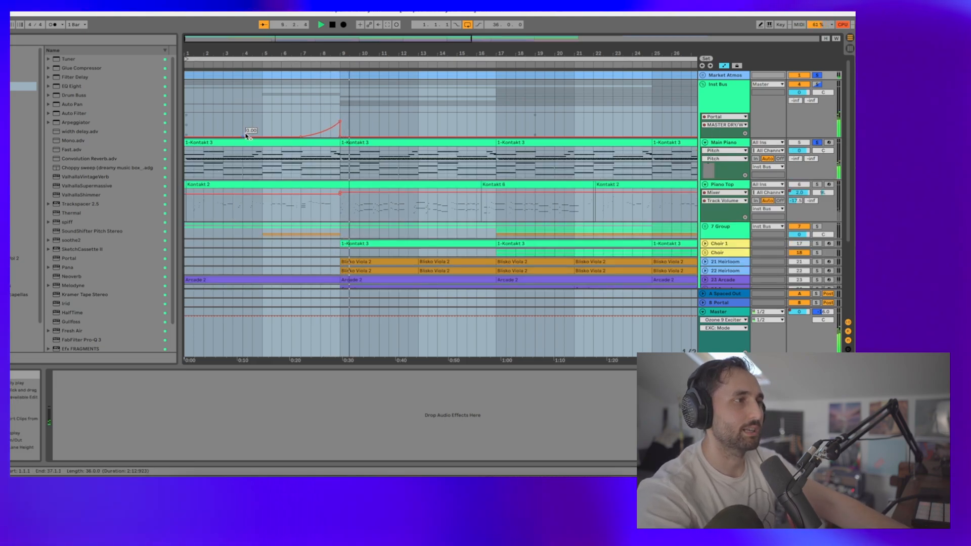
left_click(728, 141)
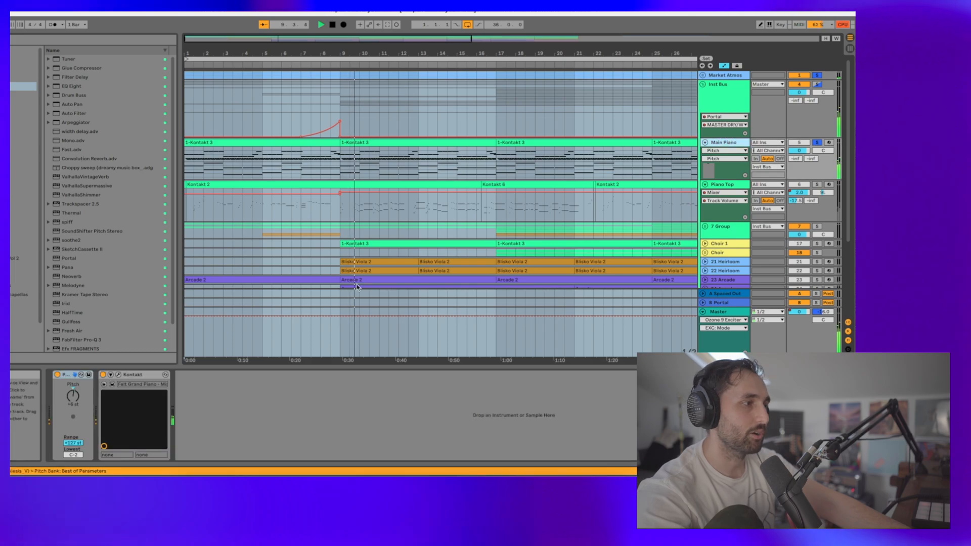
left_click(117, 374)
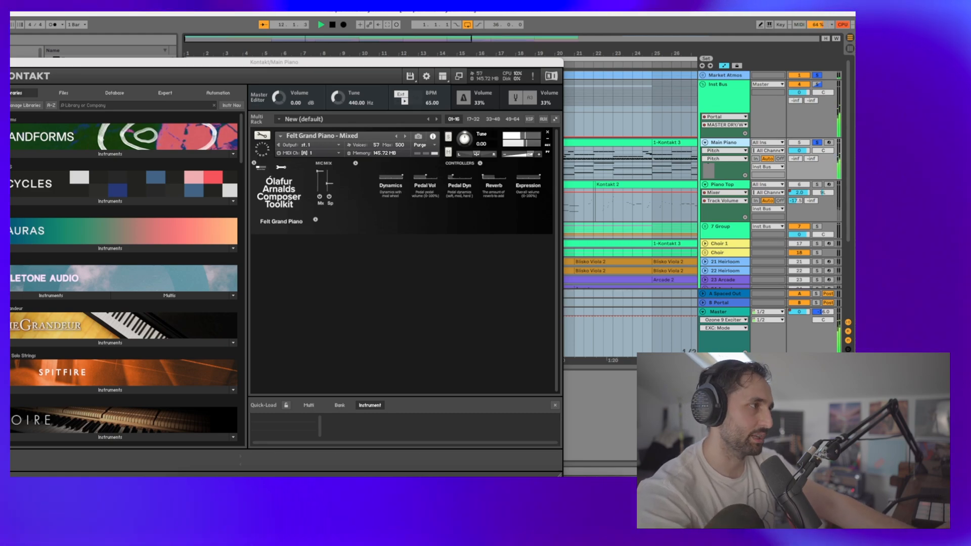
key("super+w")
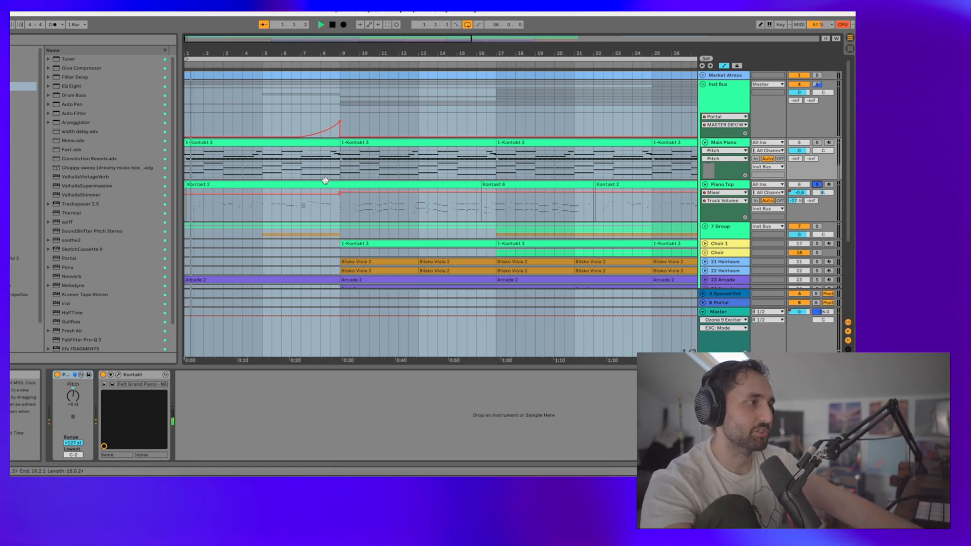
left_click(117, 374)
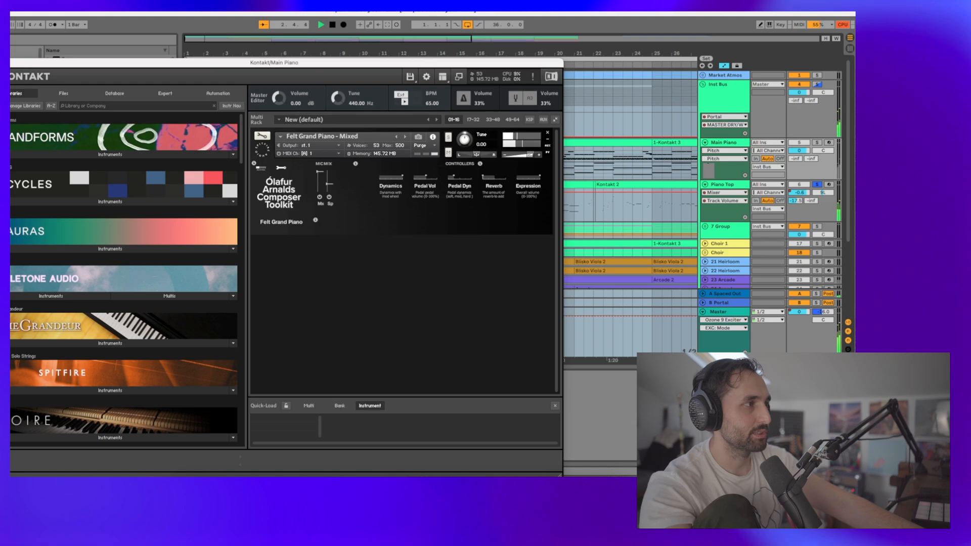
key("super+w")
Inspect the Spaced Out plugin on return track A and the Portal plugin on return track B.
left_click(728, 295)
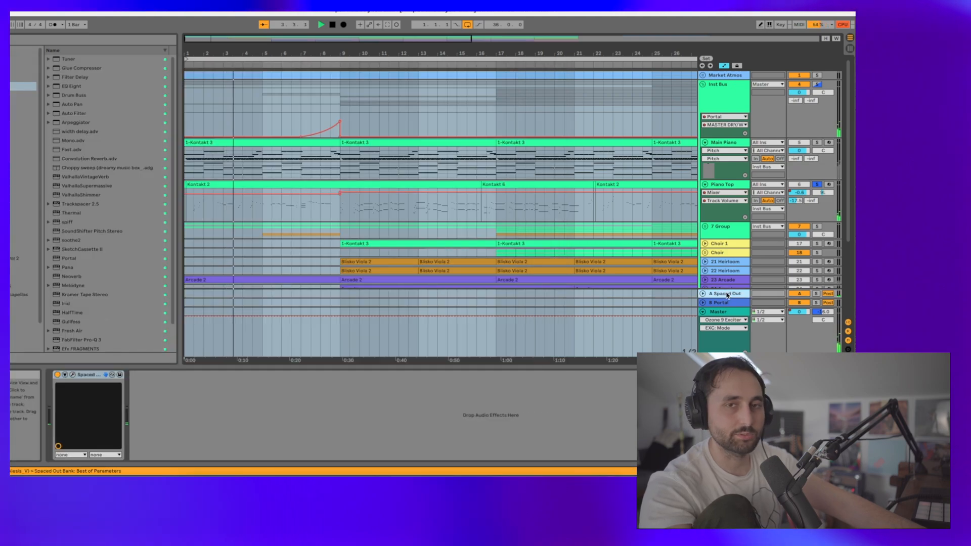
left_click(74, 376)
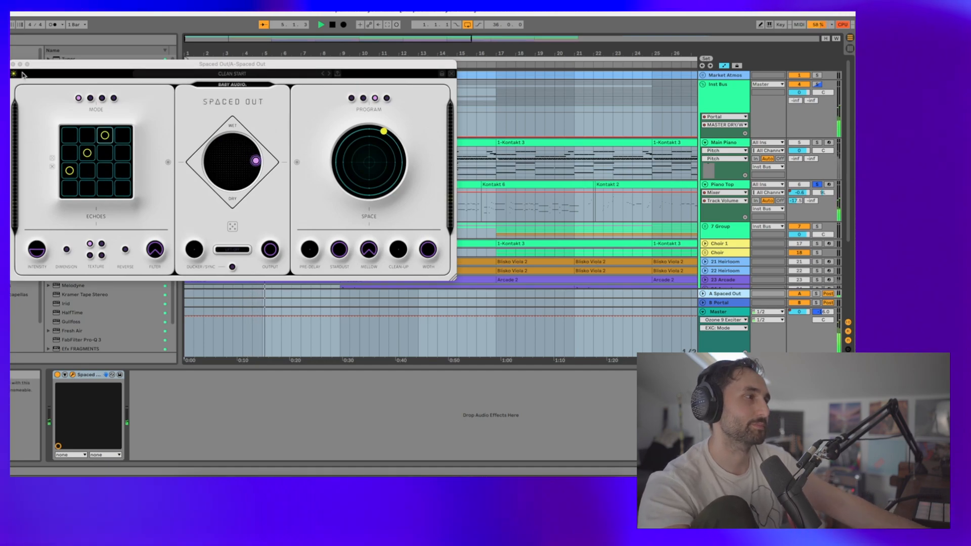
left_click(14, 65)
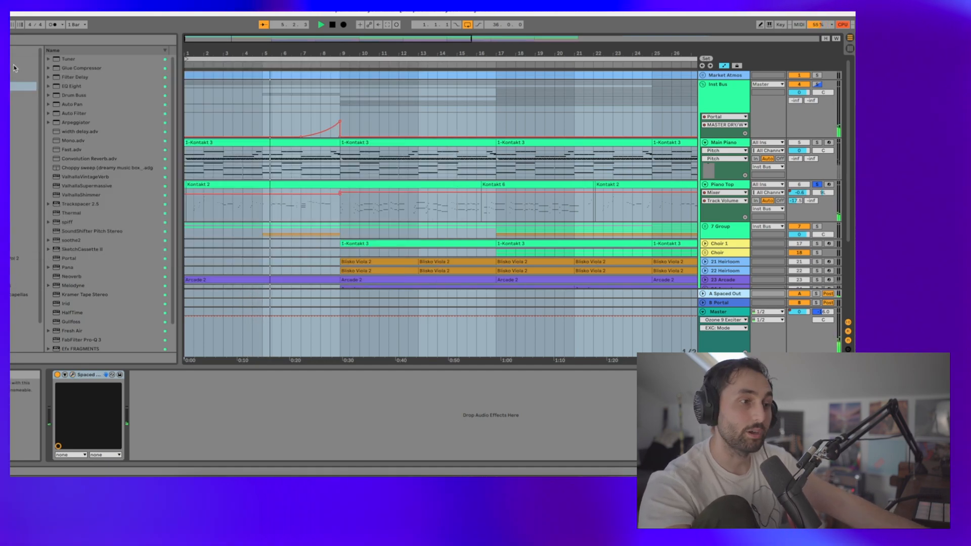
left_click(724, 303)
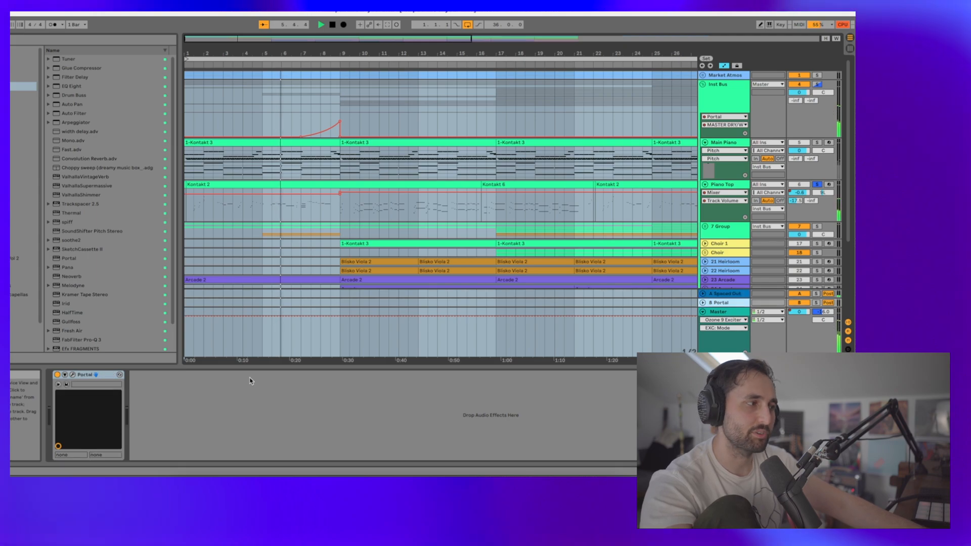
left_click(72, 374)
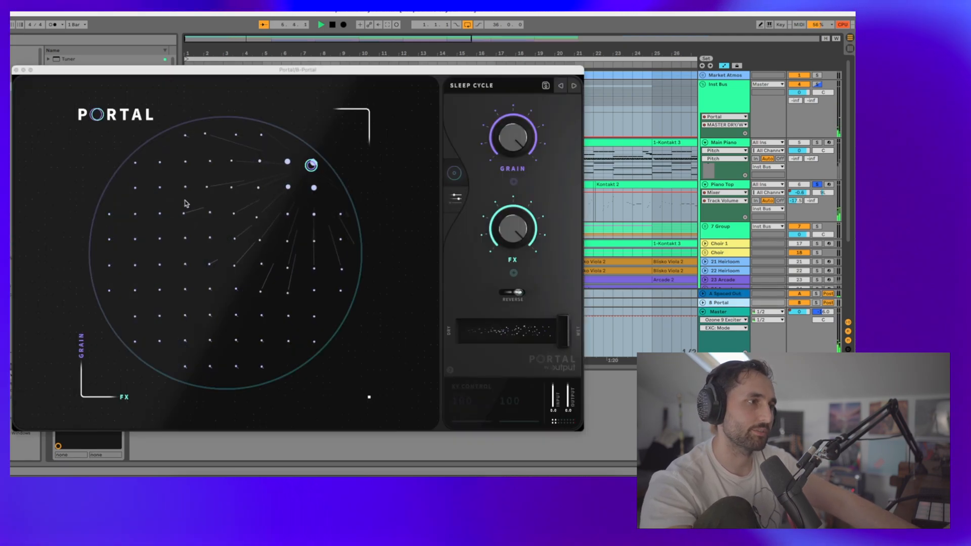
left_click(17, 71)
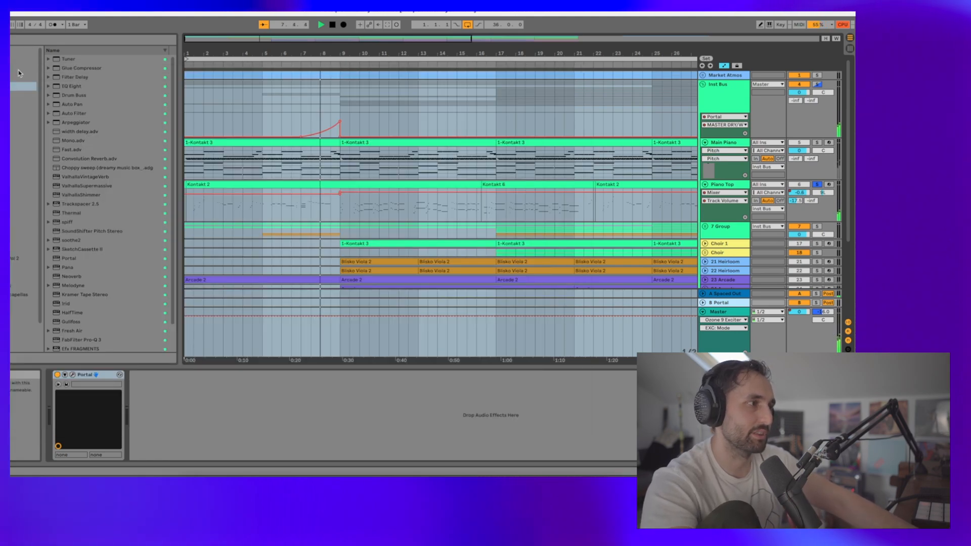
Solo the Main Piano together with the Piano Top track to hear both parts.
left_click(820, 143)
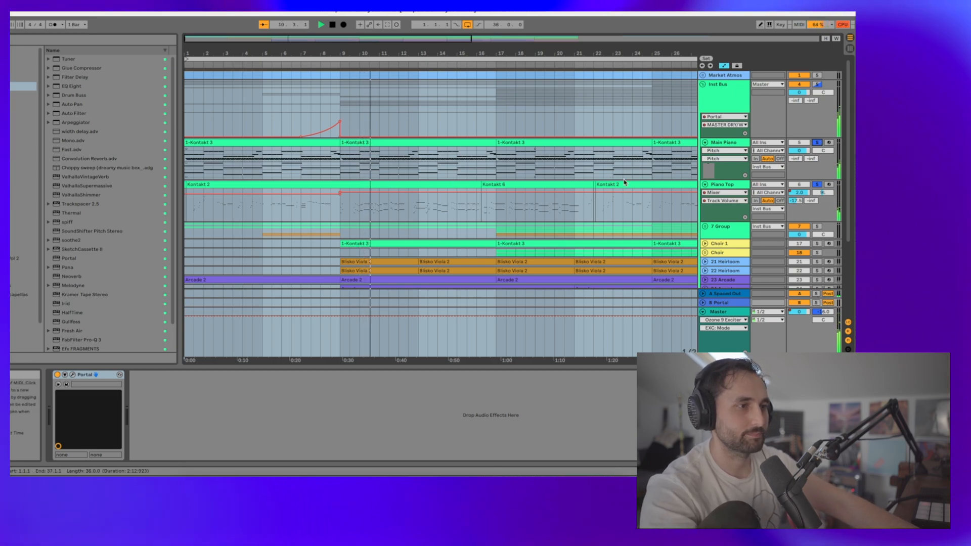
scroll(723, 228, "down", 1)
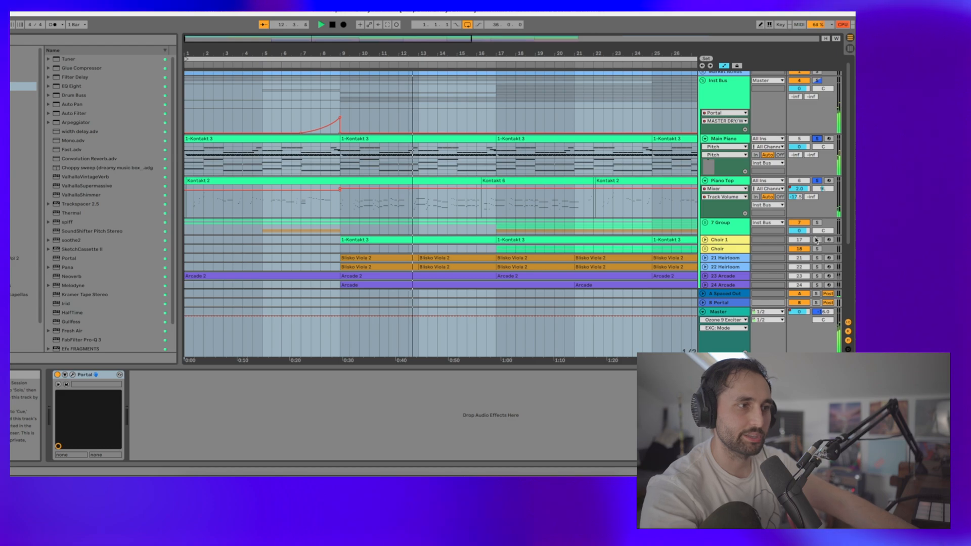
Inspect the Eric Whitacre Choir plugin on Choir 1 while auditioning the part, and unsolo both choir tracks.
left_click(359, 237)
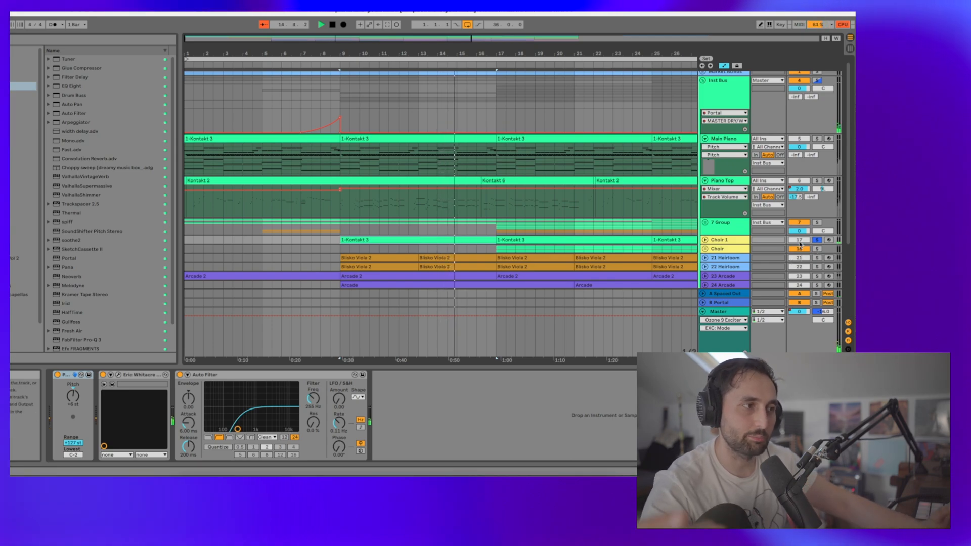
left_click(727, 239)
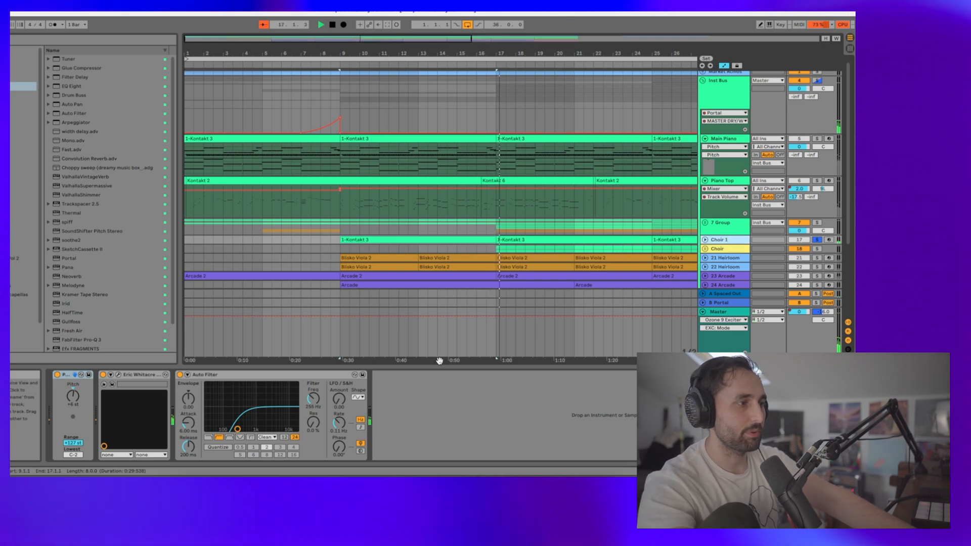
left_click(118, 375)
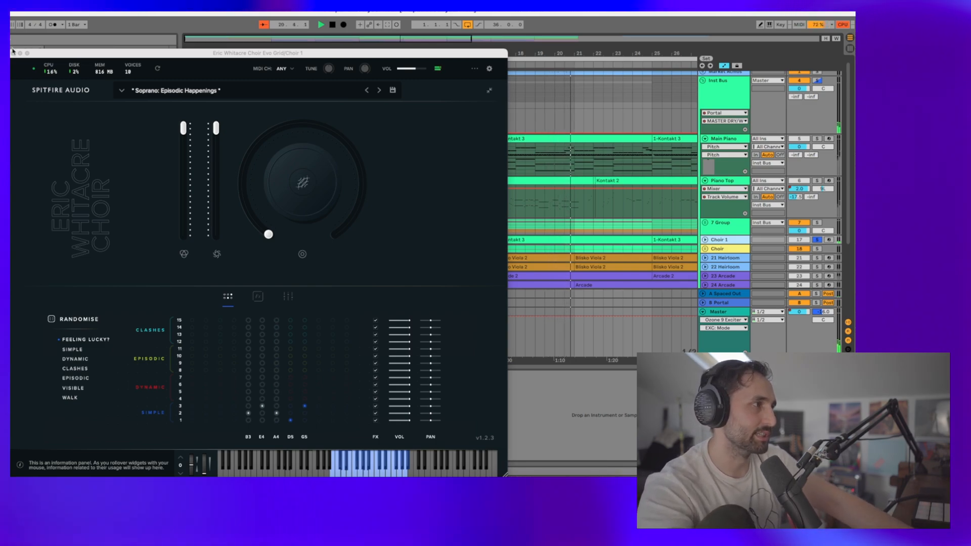
left_click(13, 53)
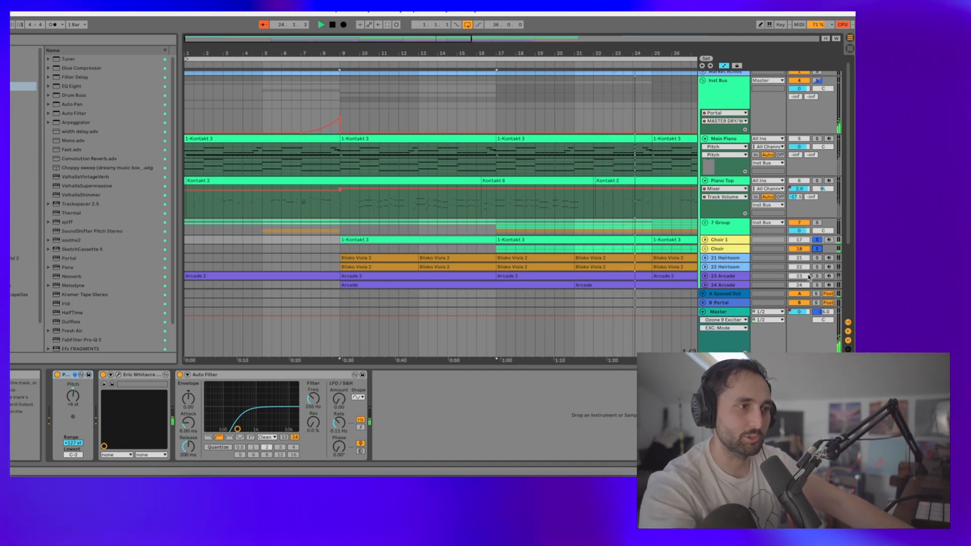
left_click(816, 249)
left_click(816, 240)
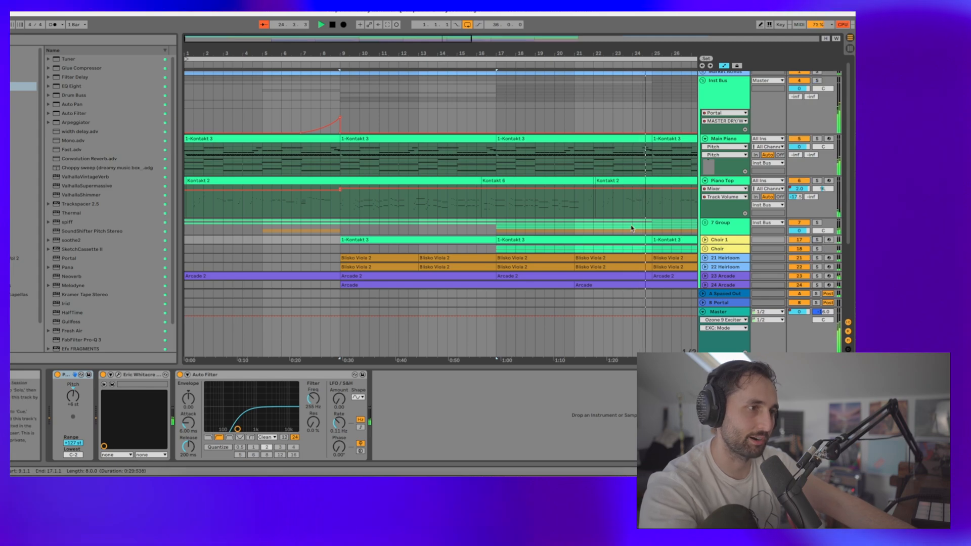
Solo the 21 Heirloom track during playback and inspect its Heirloom guitar plugin.
left_click(817, 258)
key("space")
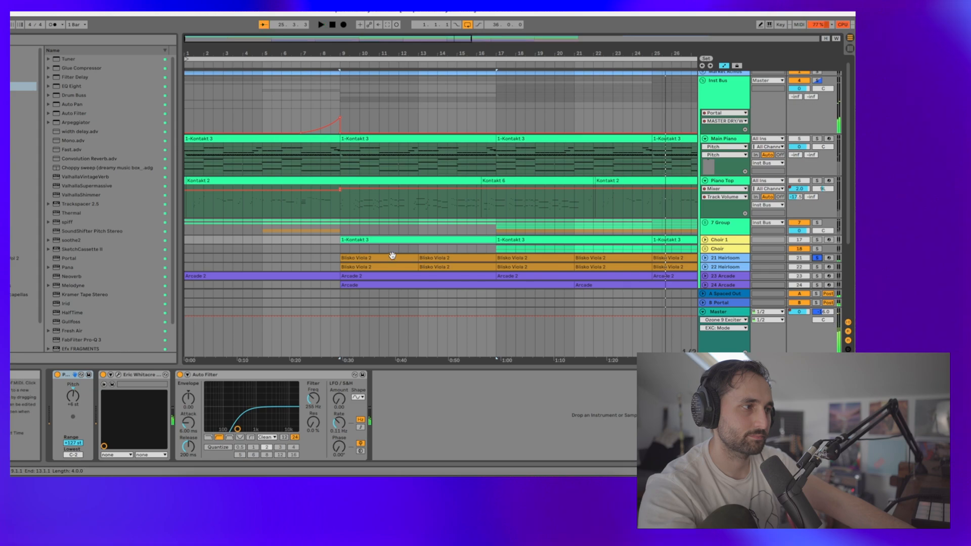
left_click(734, 259)
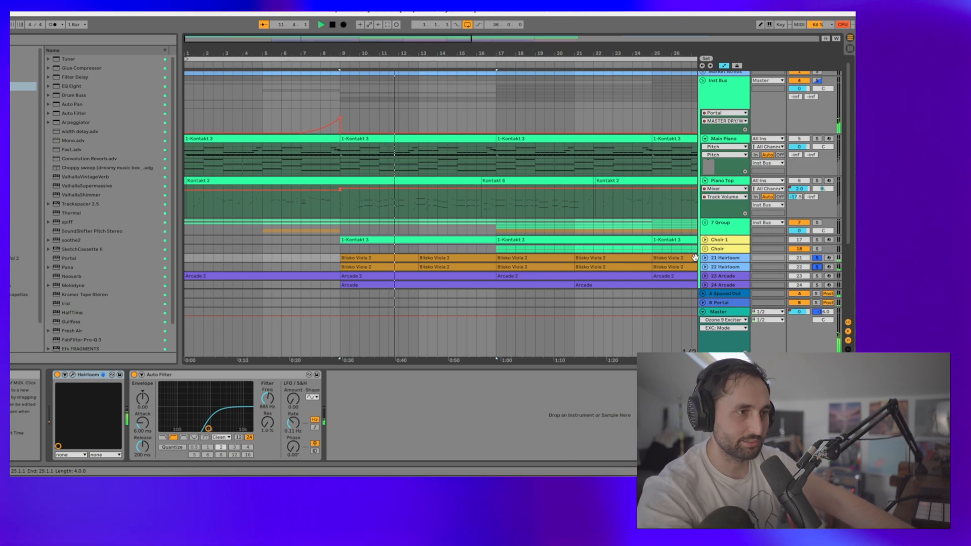
left_click(733, 249)
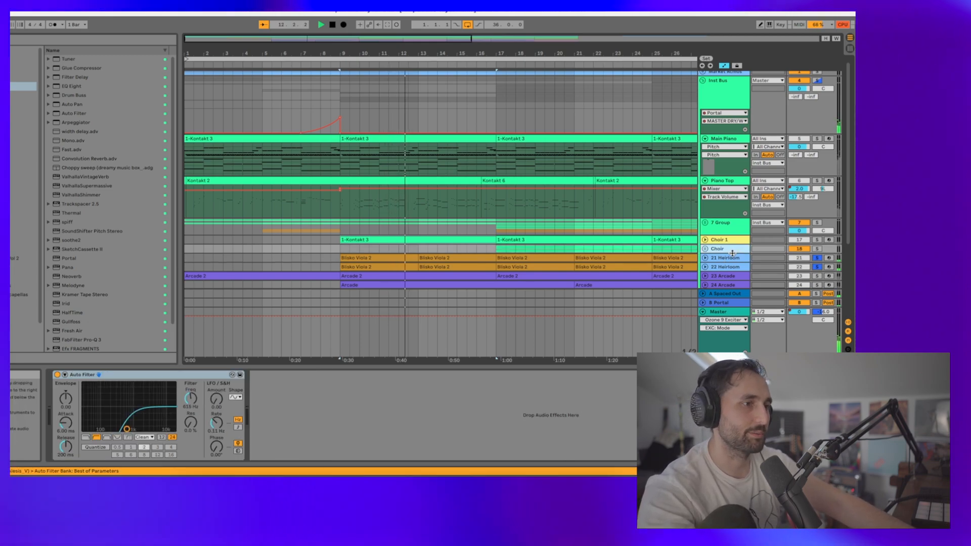
left_click(731, 259)
left_click(71, 376)
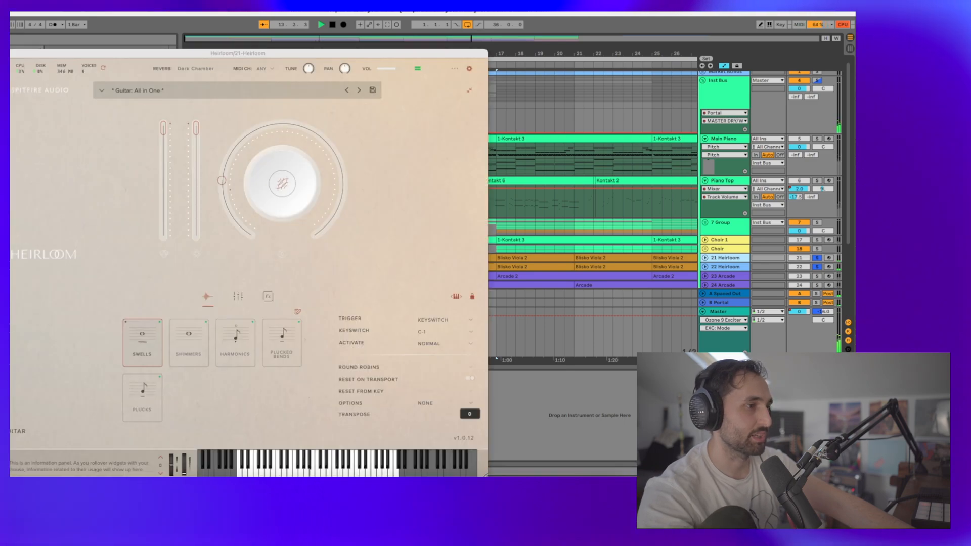
key("super+w")
Compare the 21 Heirloom and 22 Heirloom tracks by soloing each in turn.
left_click(815, 258)
left_click(815, 258)
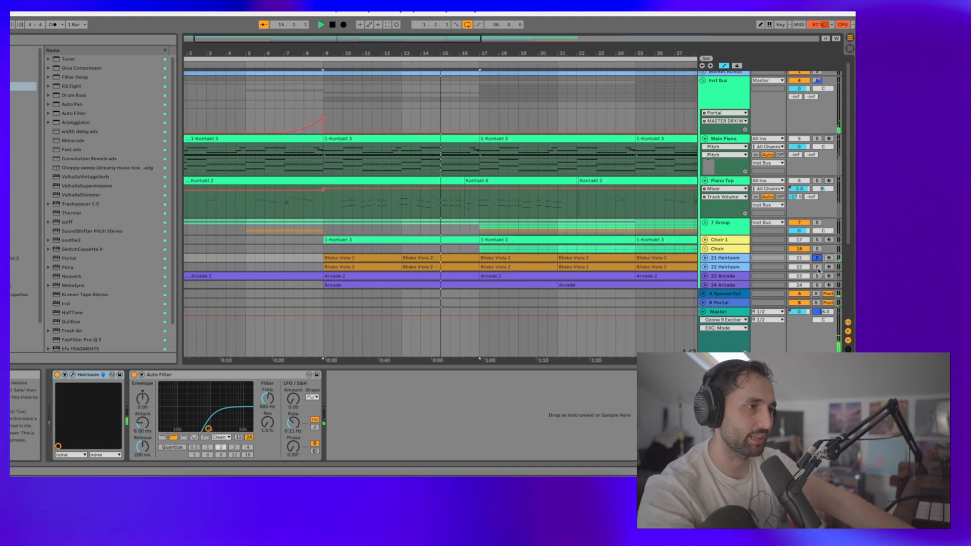
left_click(816, 267)
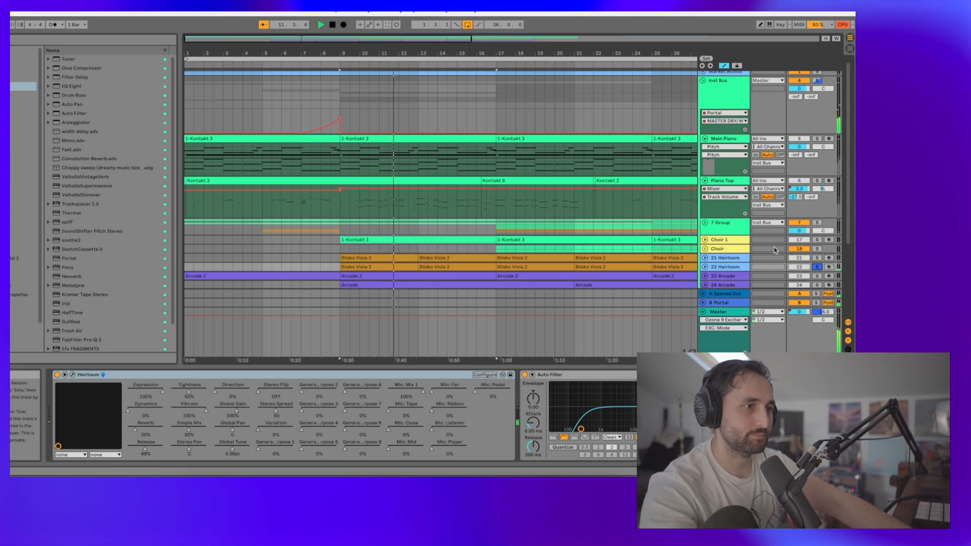
left_click(815, 267)
Solo and unfold the 23 Arcade track, and inspect its Arcade instrument.
scroll(772, 249, "down", 1)
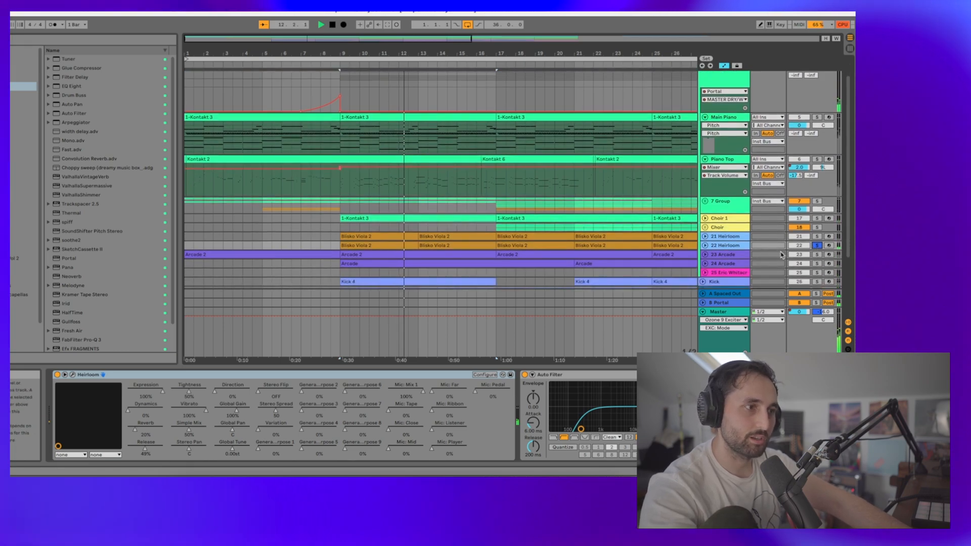
left_click(816, 255)
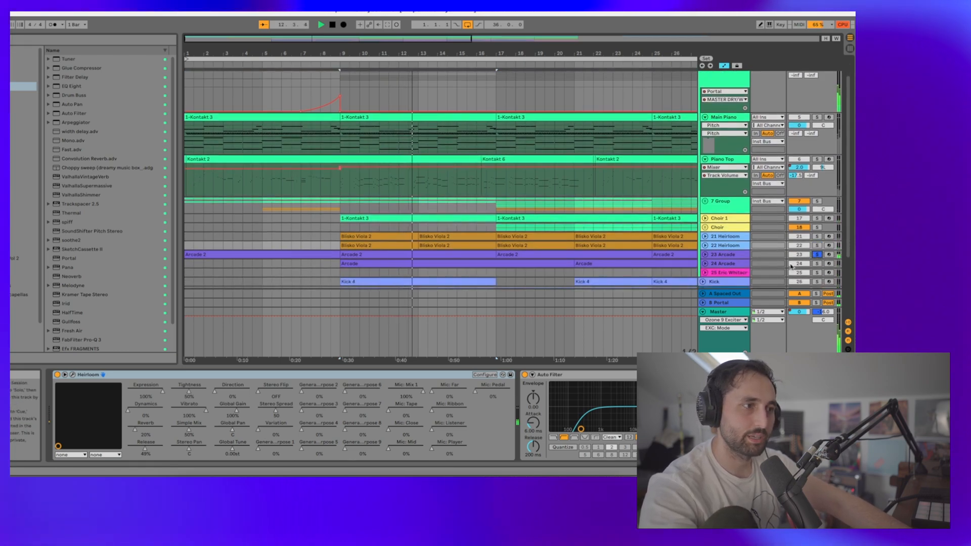
left_click(705, 255)
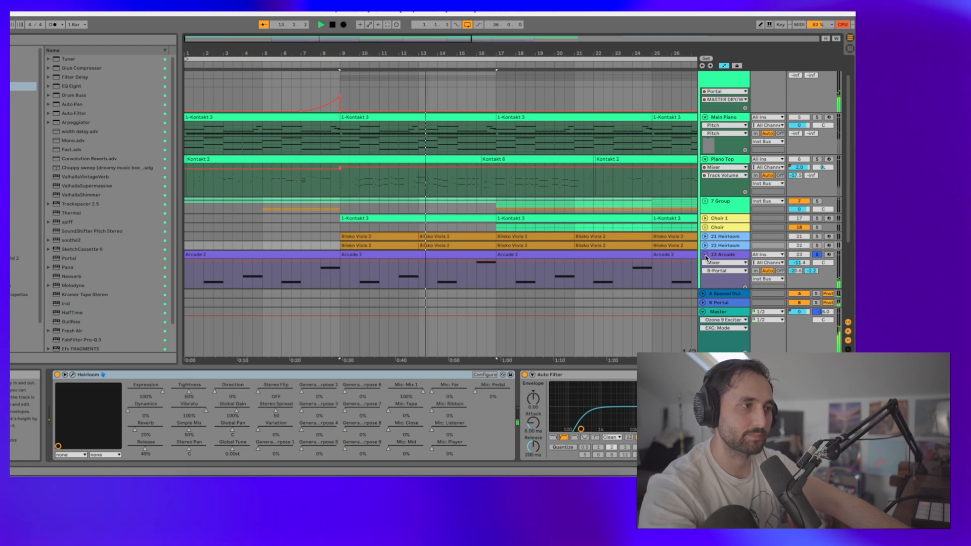
left_click(722, 255)
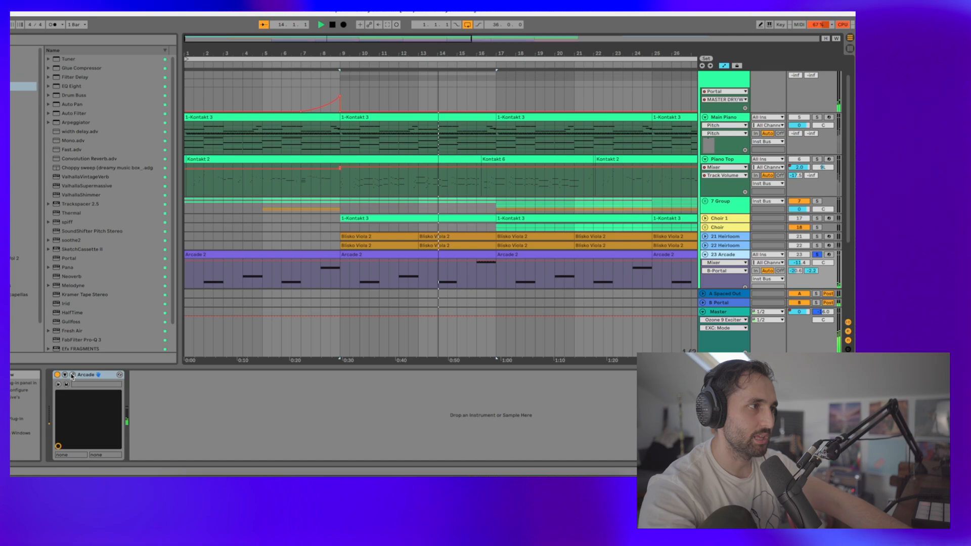
left_click(72, 376)
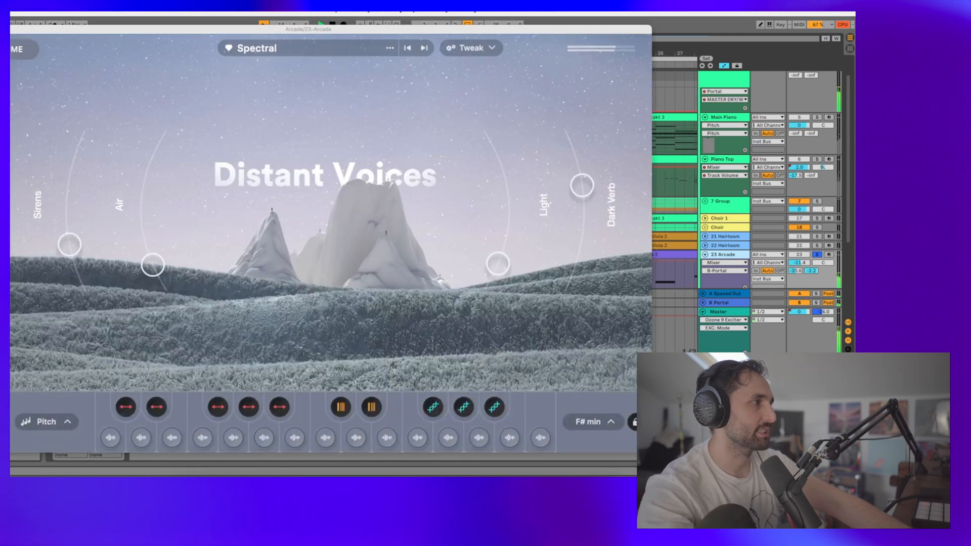
key("super+alt+p")
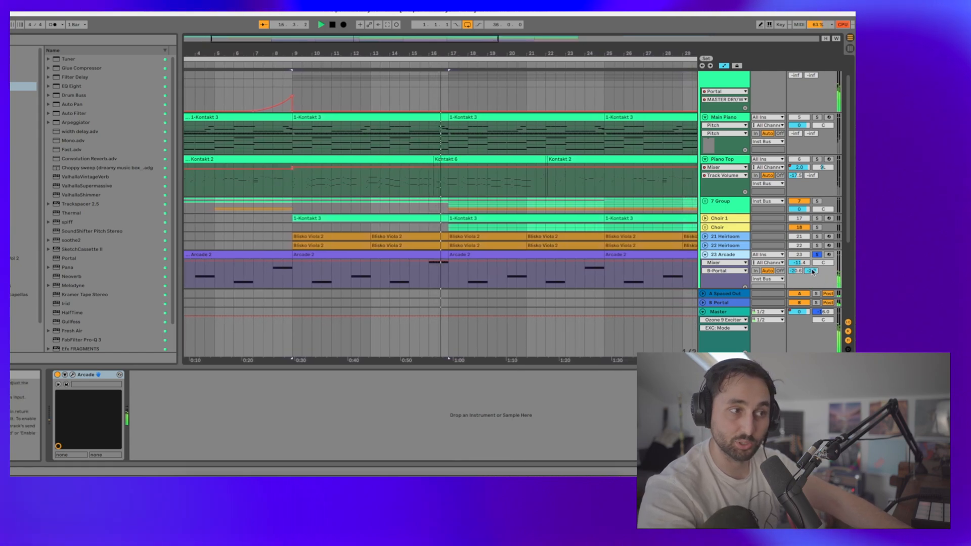
Unfold the 24 Arcade track, audition its clip from bar 9 in solo, and unsolo the track.
scroll(758, 280, "down", 3)
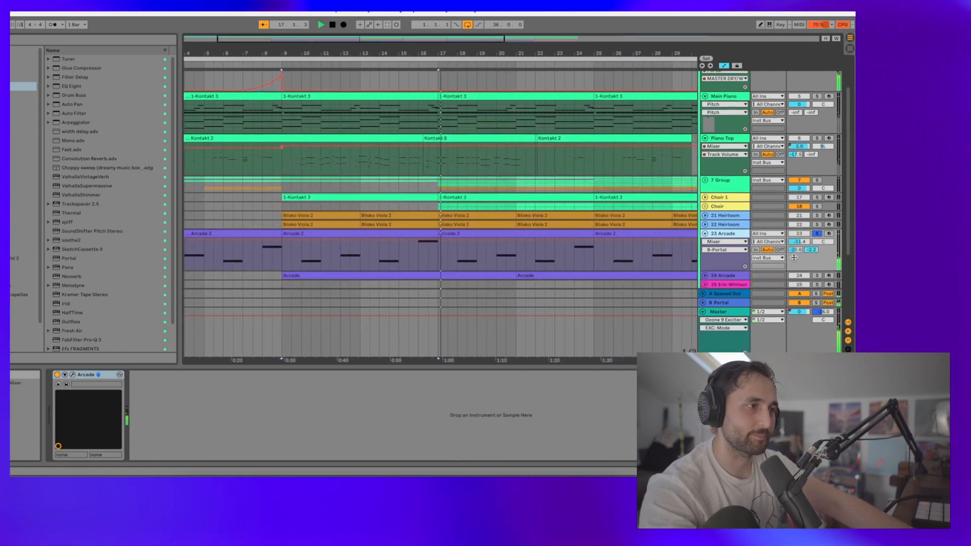
left_click(705, 265)
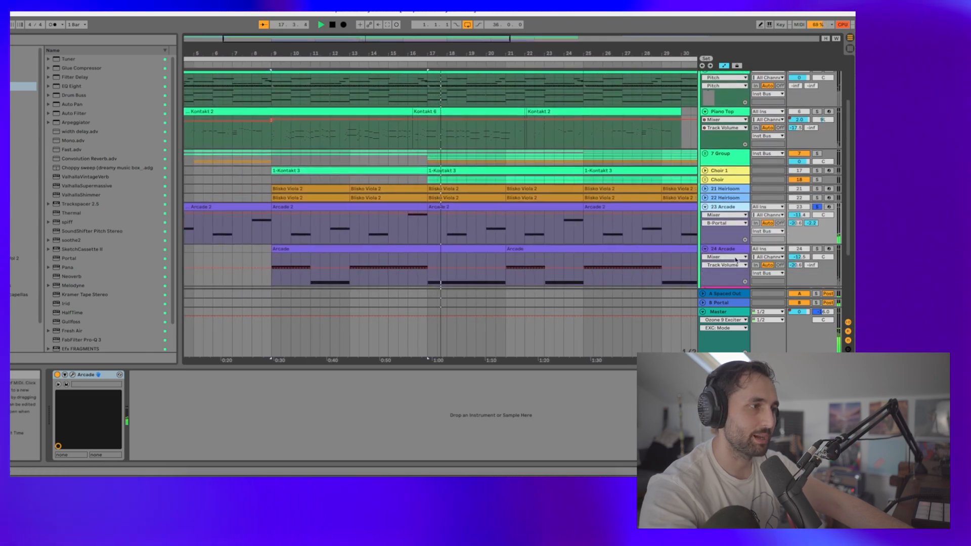
left_click(817, 249)
left_click(336, 247)
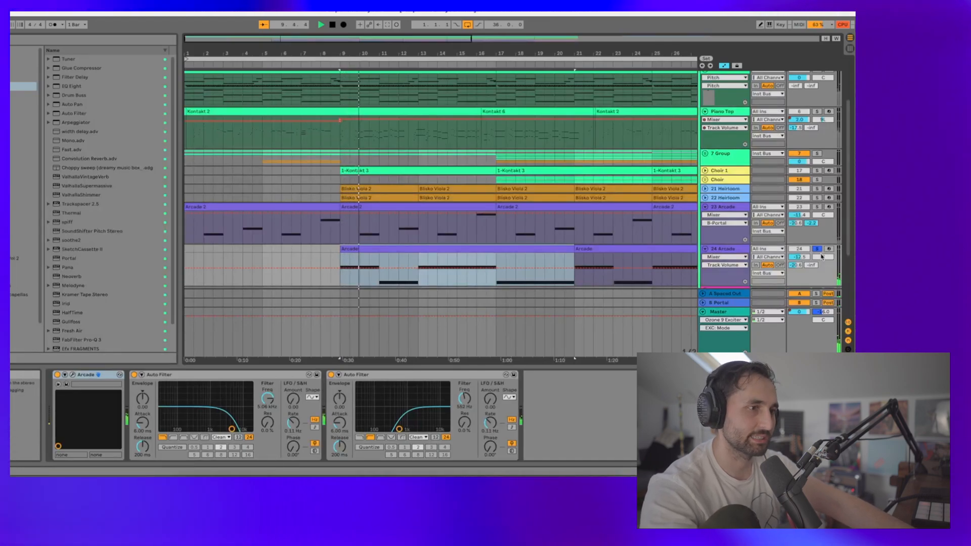
left_click(818, 250)
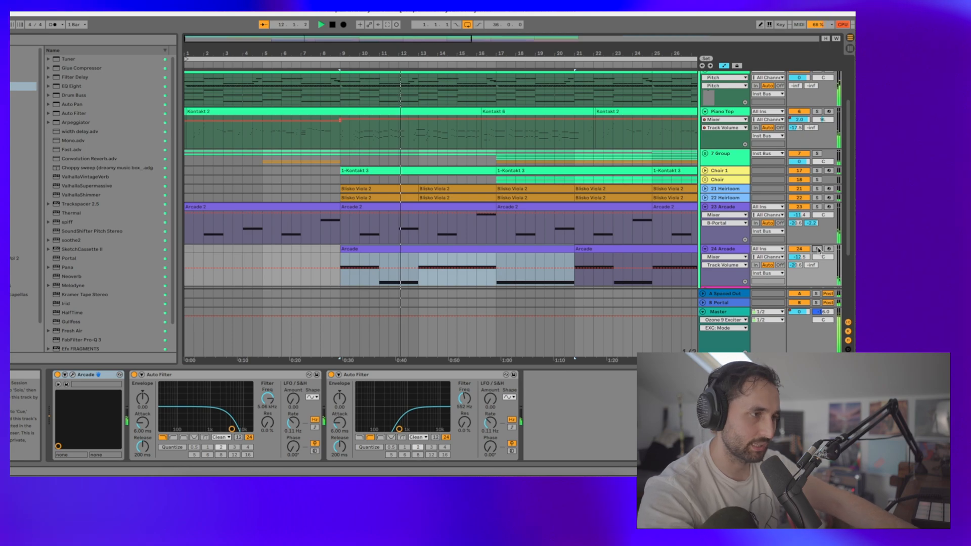
Delete the 25 Eric Whitacre track from the arrangement.
scroll(680, 253, "down", 3)
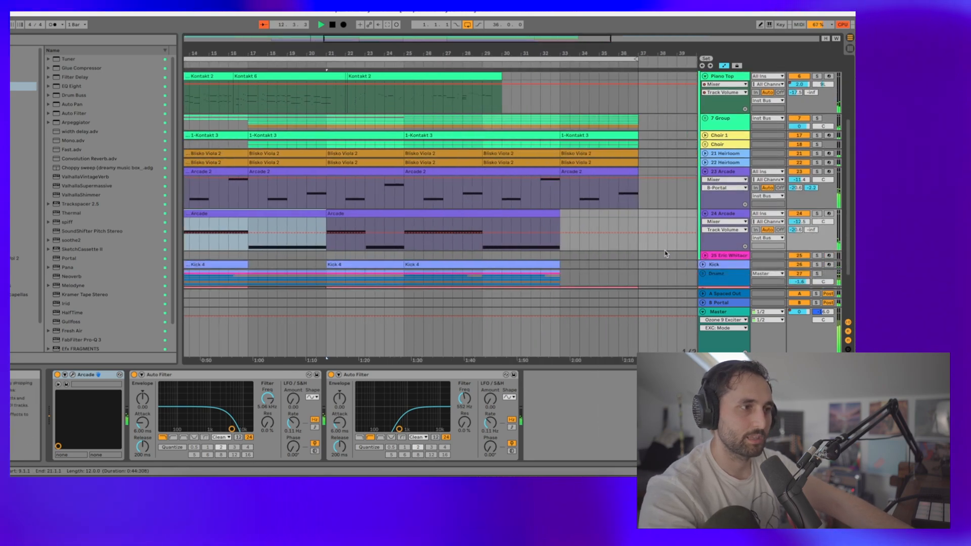
right_click(744, 257)
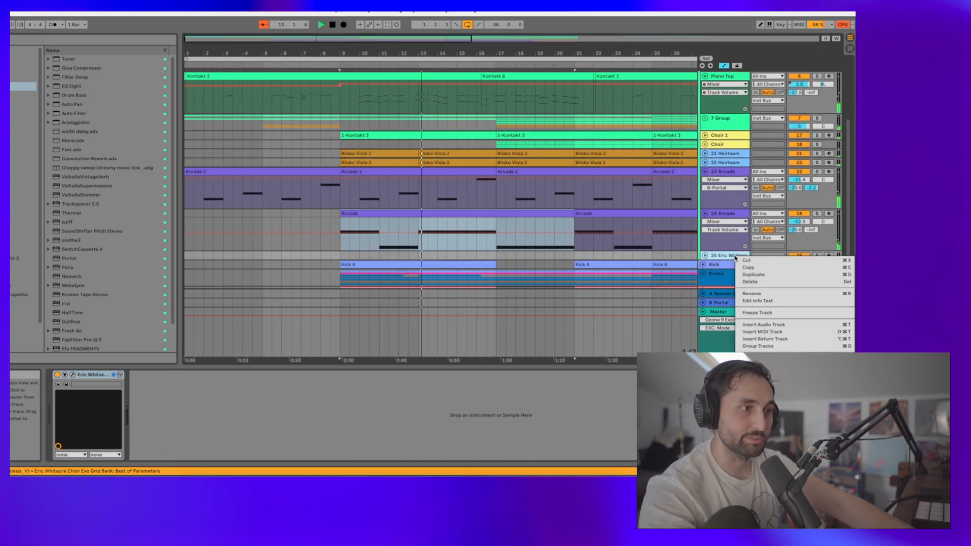
left_click(745, 282)
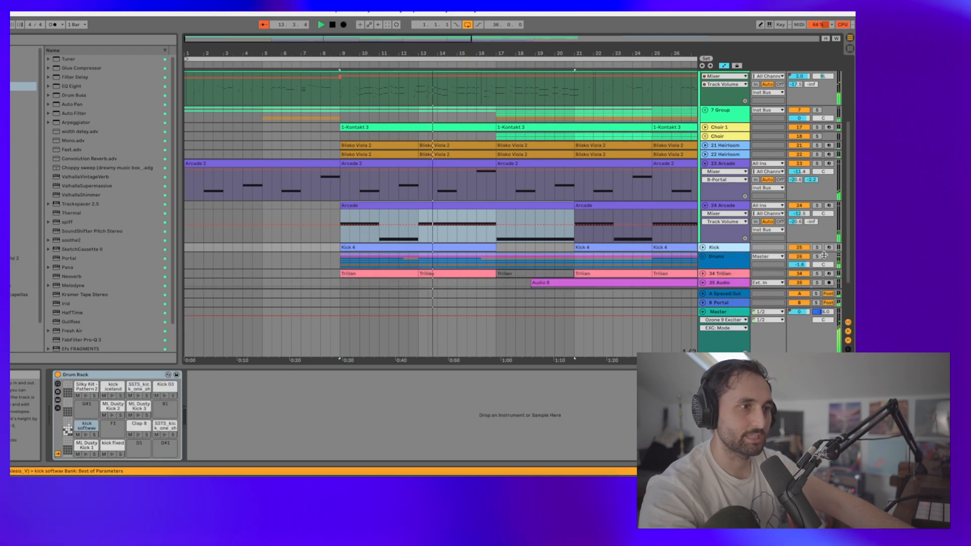
Solo the 7 Group strings group and restart playback from bar 1.
scroll(795, 216, "up", 5)
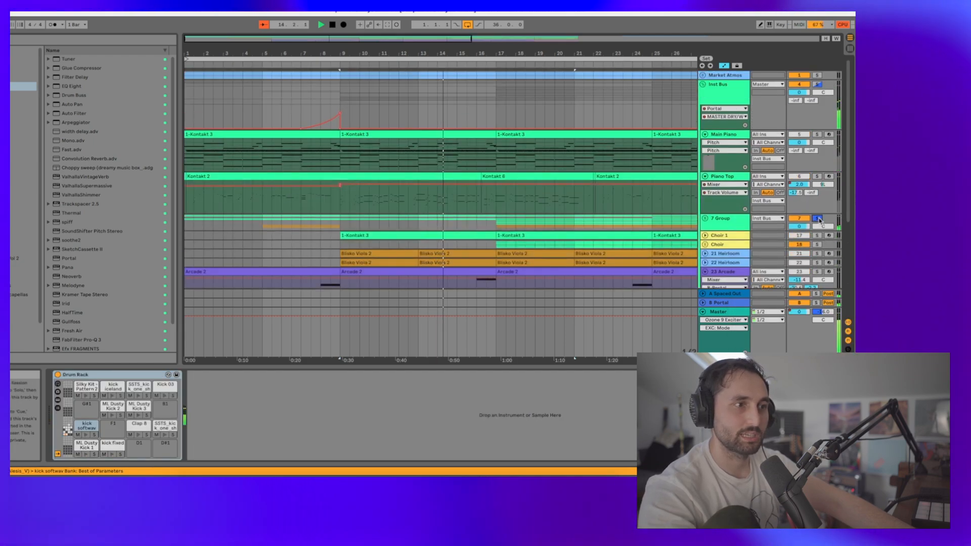
left_click(817, 219)
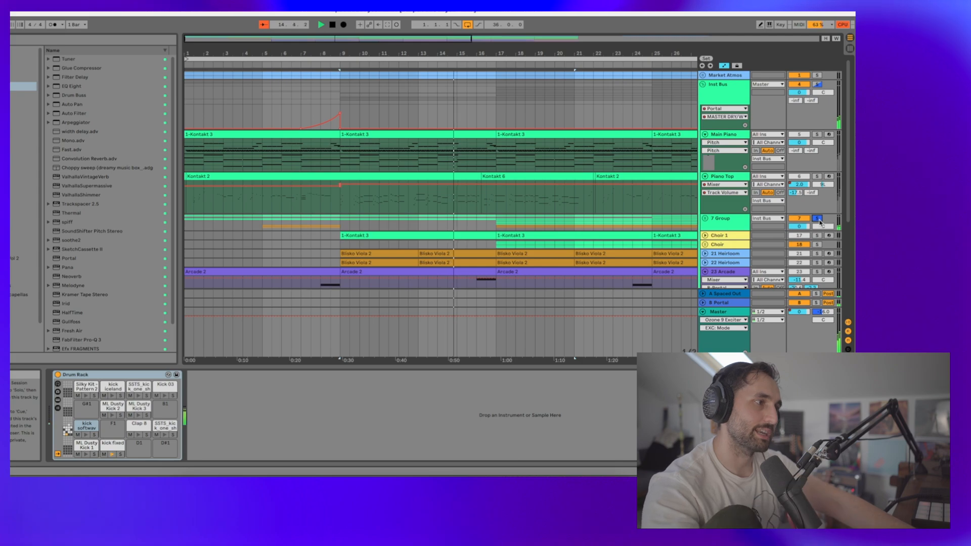
key("space")
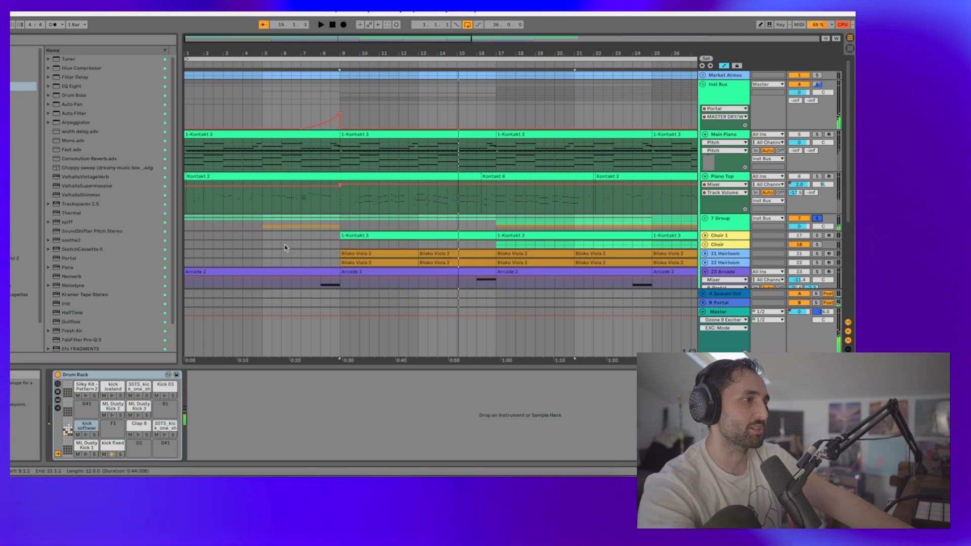
left_click(185, 219)
key("space")
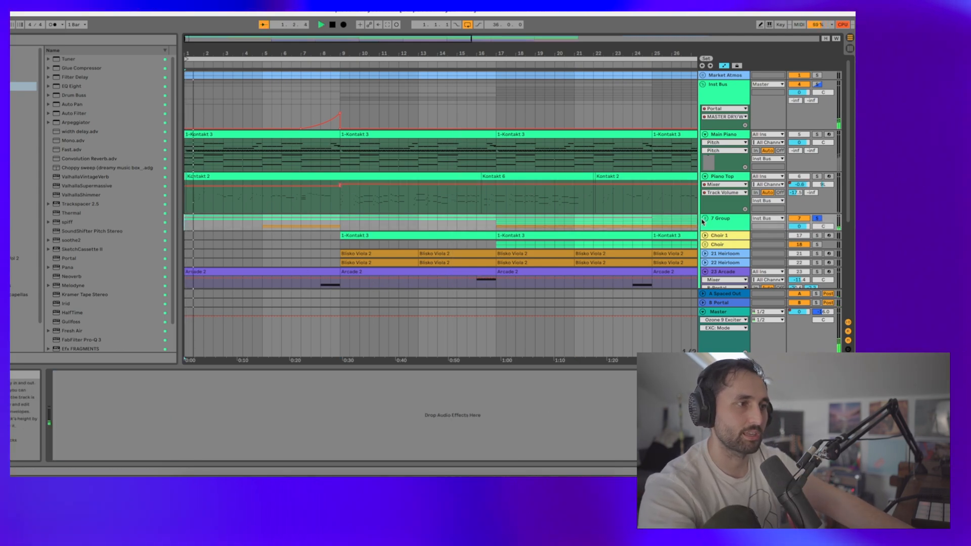
Unfold the 7 Group and inspect the Kontakt instrument on its Strings 1 track.
left_click(705, 219)
scroll(496, 201, "down", 4)
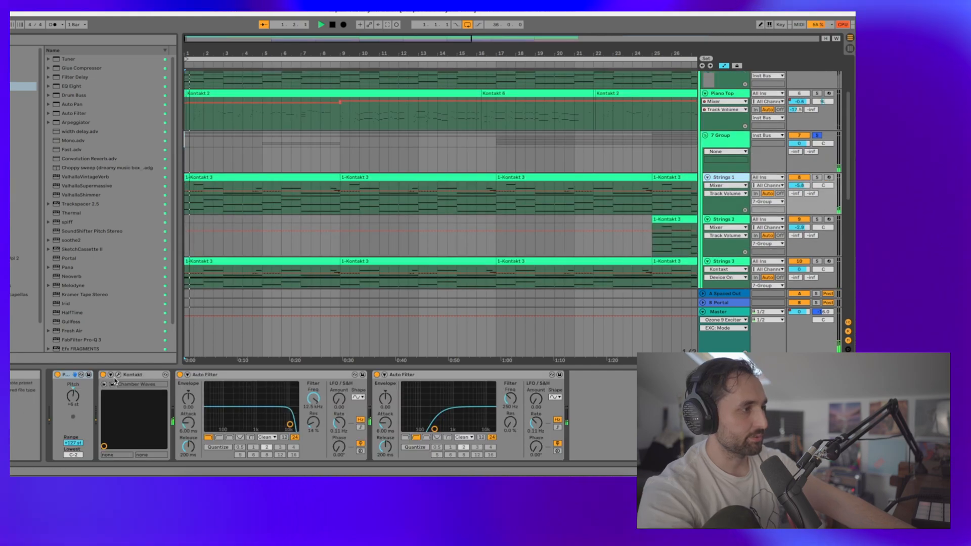
left_click(118, 375)
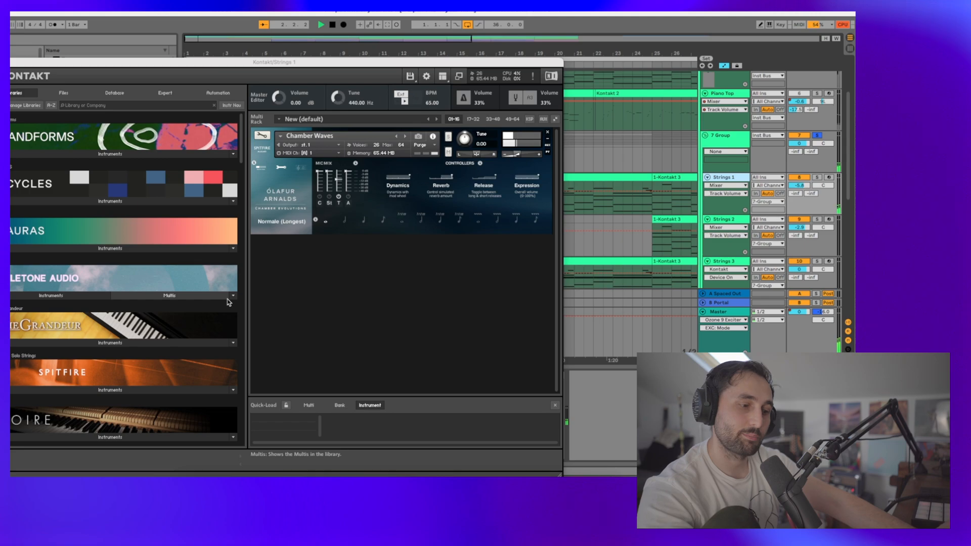
key("super+w")
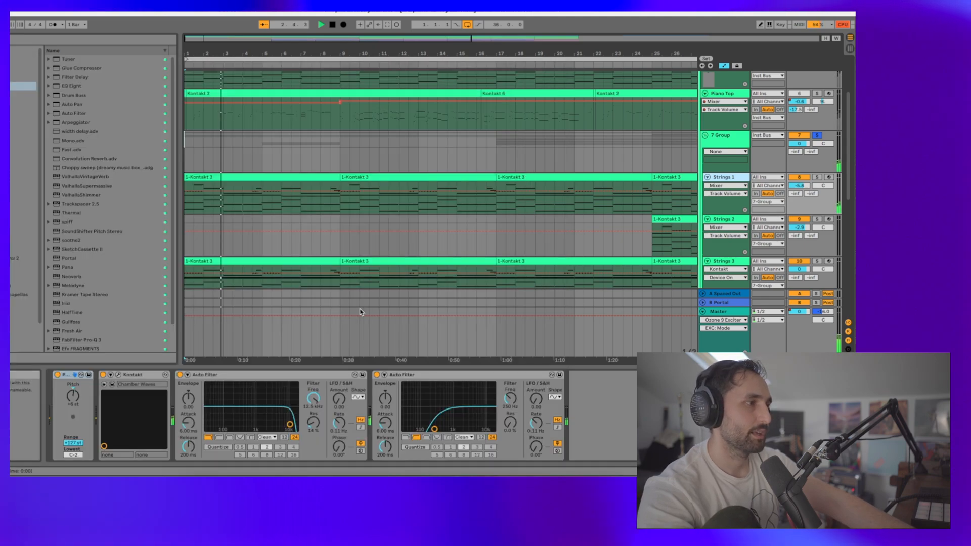
Solo the Strings 3 track, inspect its Kontakt instrument, and add Strings 1 to the solo.
left_click(817, 261)
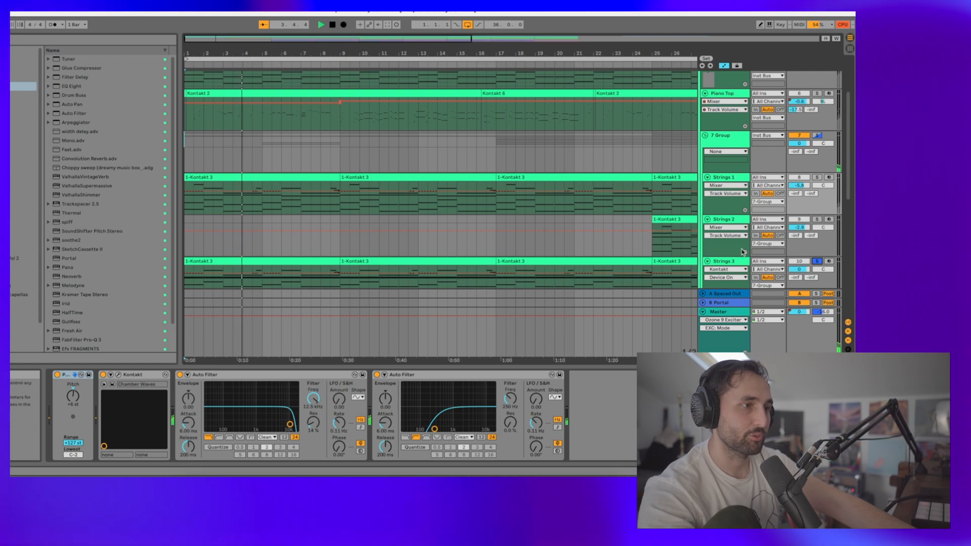
left_click(731, 261)
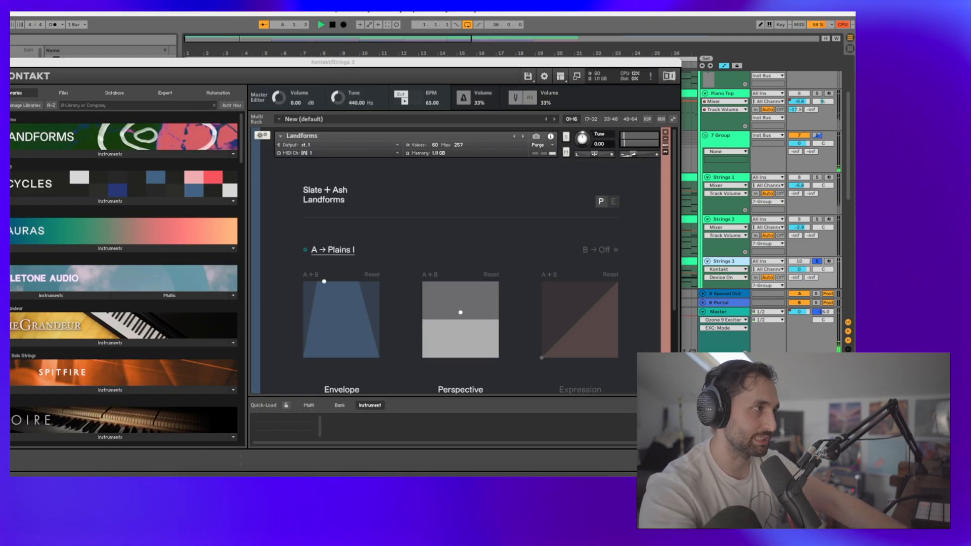
left_click(10, 62)
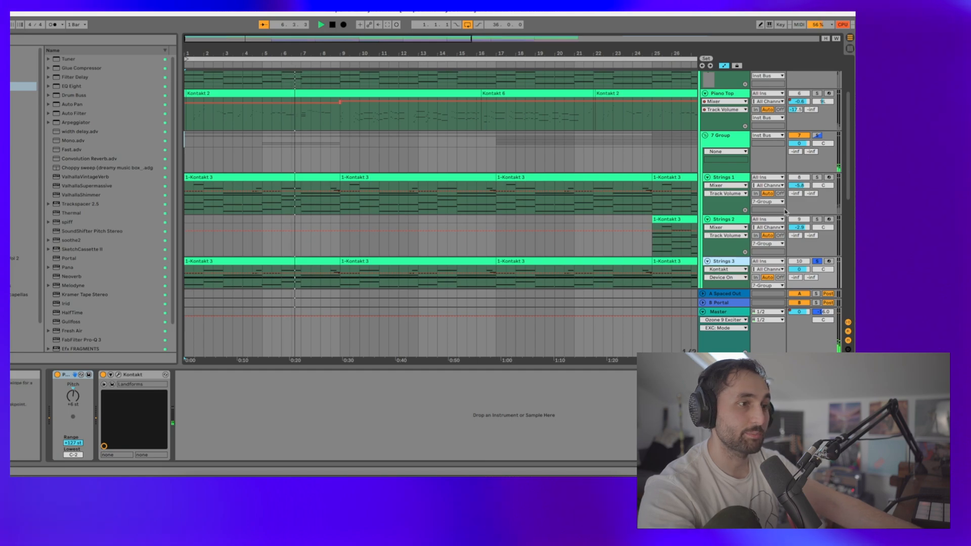
left_click(816, 177)
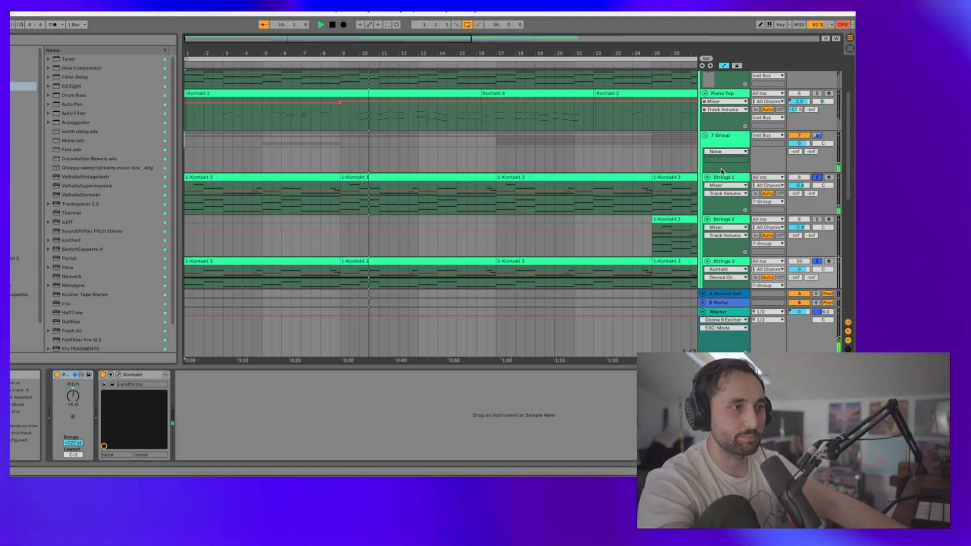
Add Strings 2 to the solo, play its clip from bar 25, and inspect its Kontakt instrument before stopping playback.
scroll(542, 221, "right", 5)
left_click(542, 221)
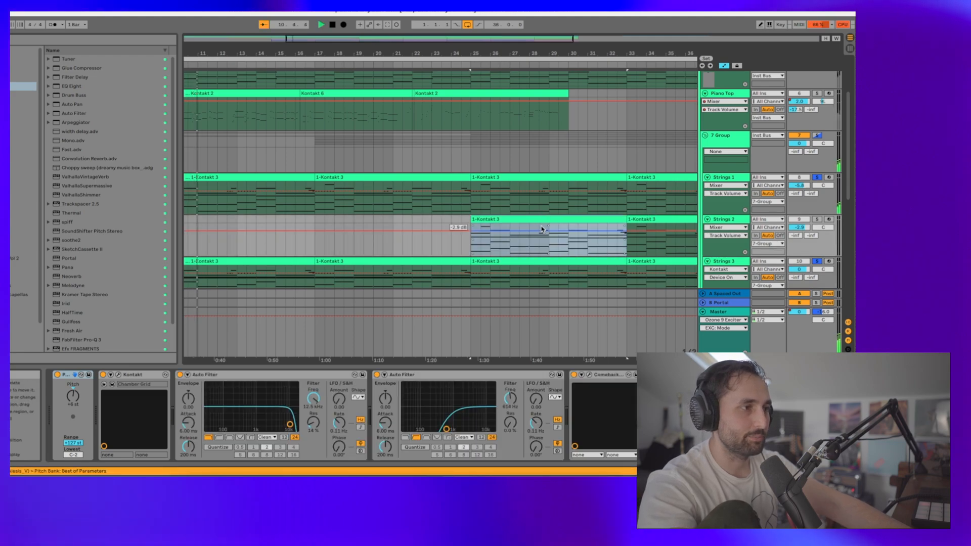
key("space")
key("space")
key("s")
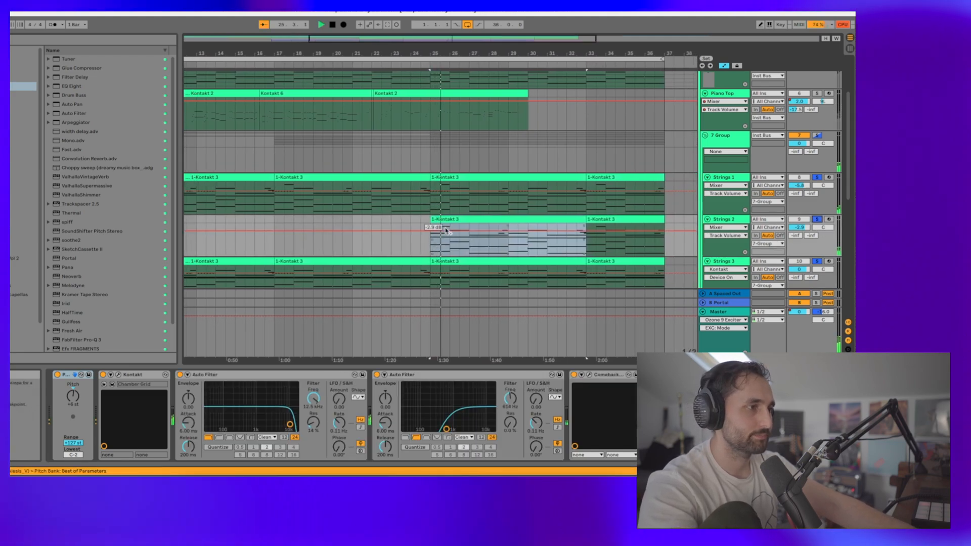
left_click(118, 375)
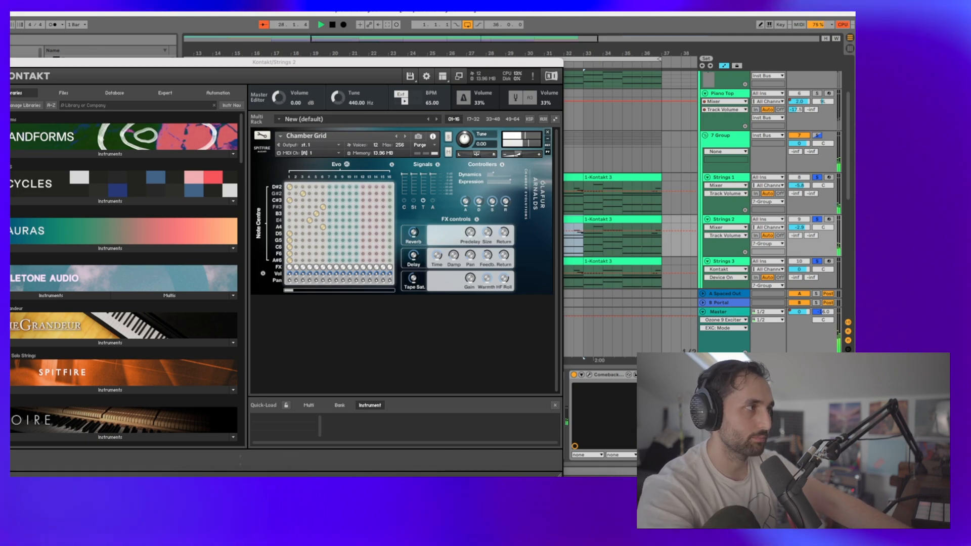
left_click(3, 62)
key("space")
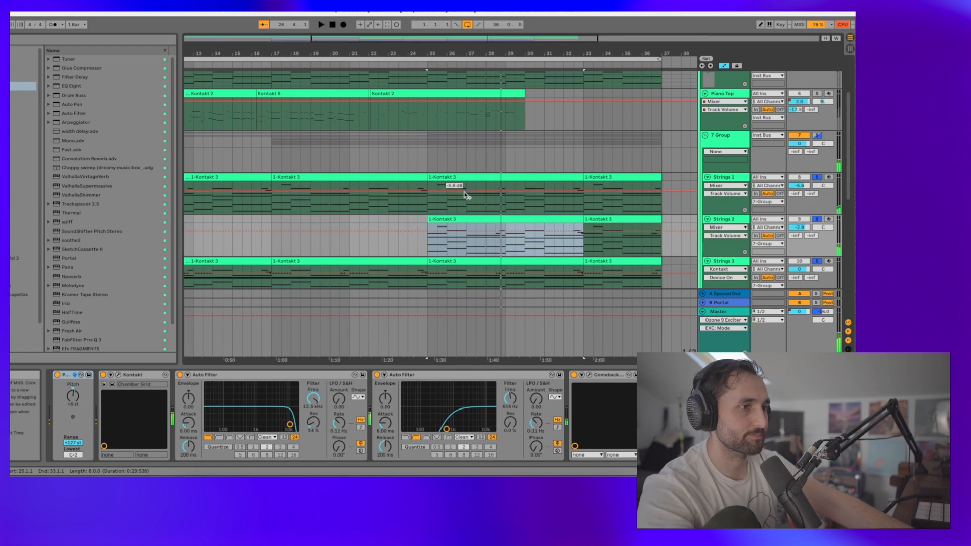
Resume playback with Viola Spiccato added to the solo and inspect its Kontakt instrument.
scroll(466, 195, "down", 5)
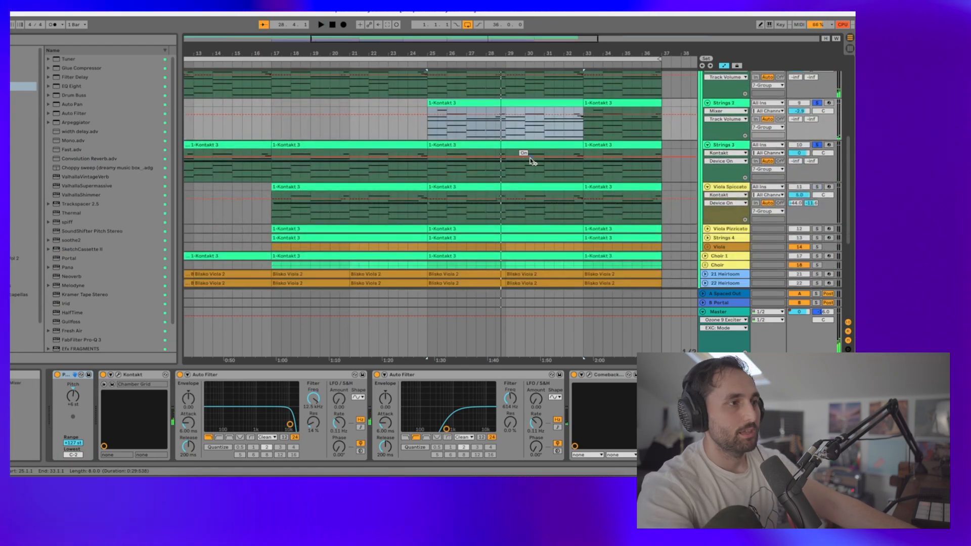
key("space")
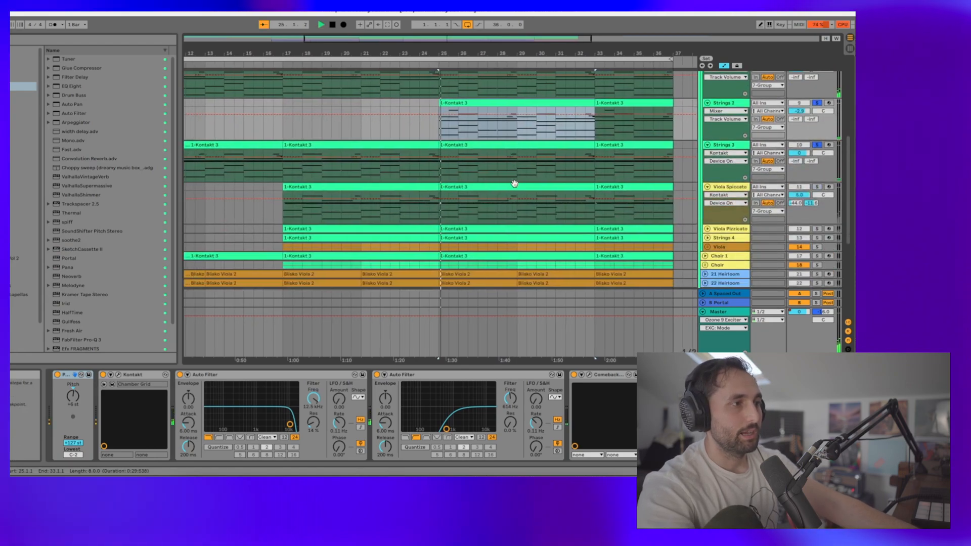
left_click(817, 186)
left_click(741, 187)
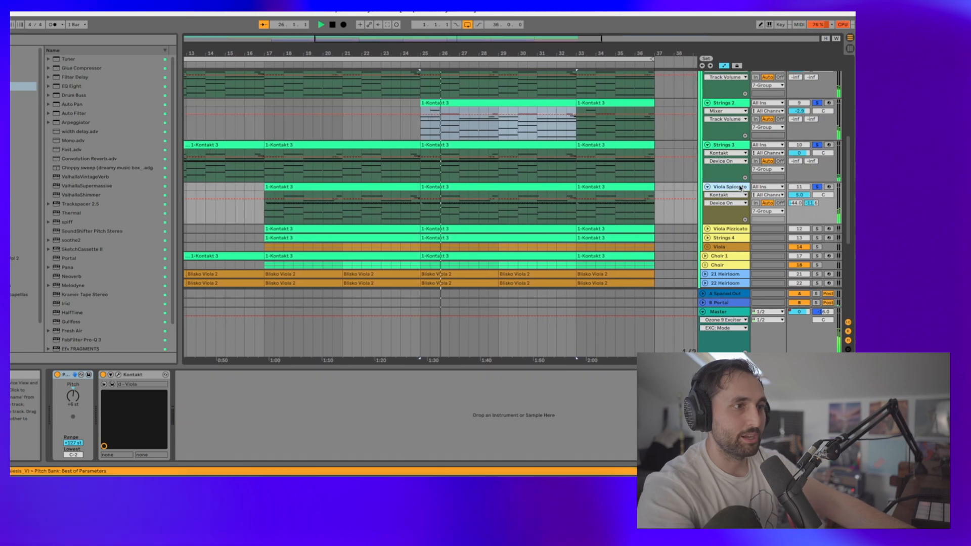
left_click(119, 375)
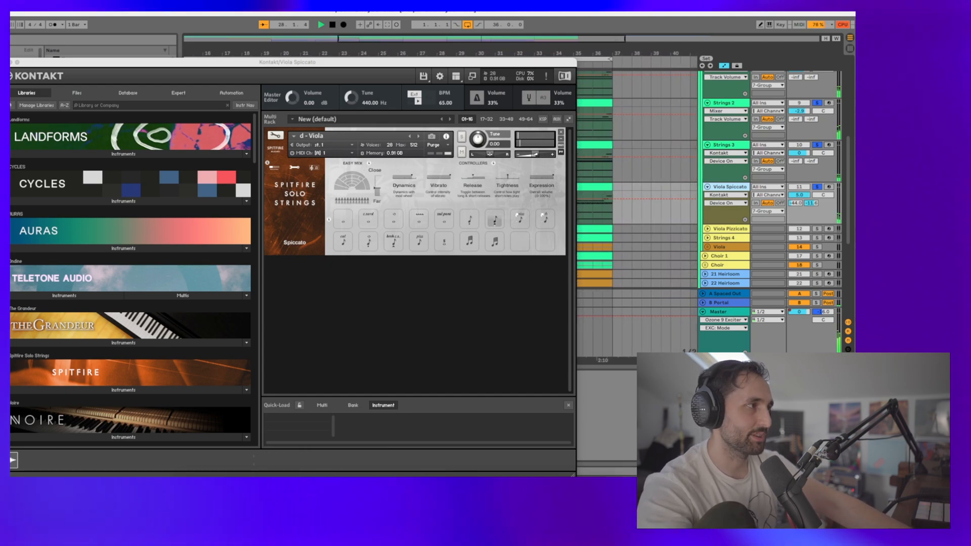
key("super+w")
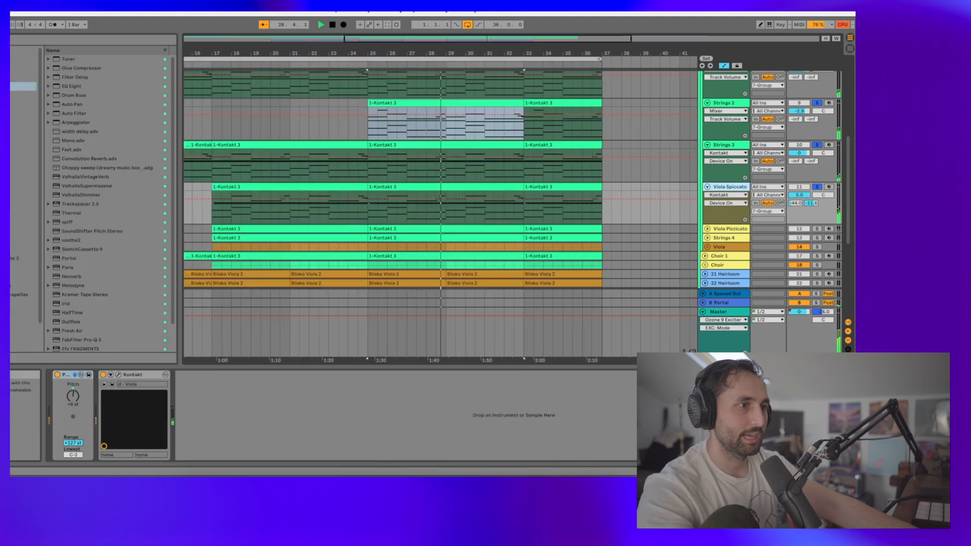
Add Viola Pizzicato and Strings 4 to the solo, unfold Strings 4, and inspect its Kontakt instrument.
left_click(816, 228)
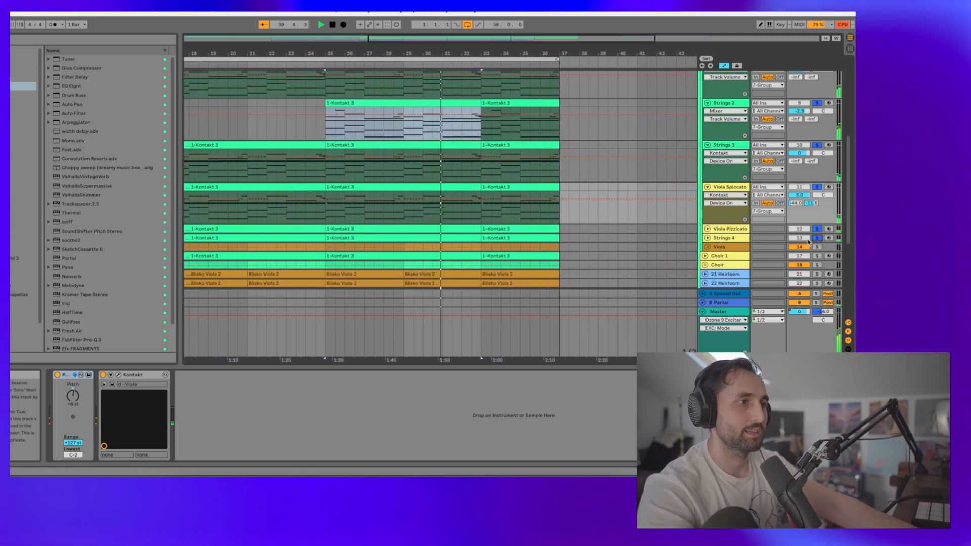
left_click(709, 238)
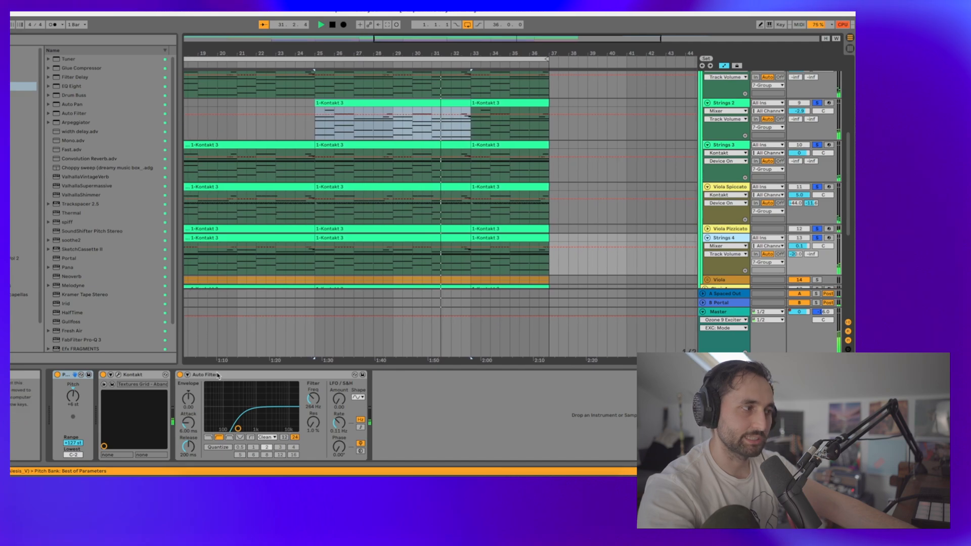
left_click(118, 375)
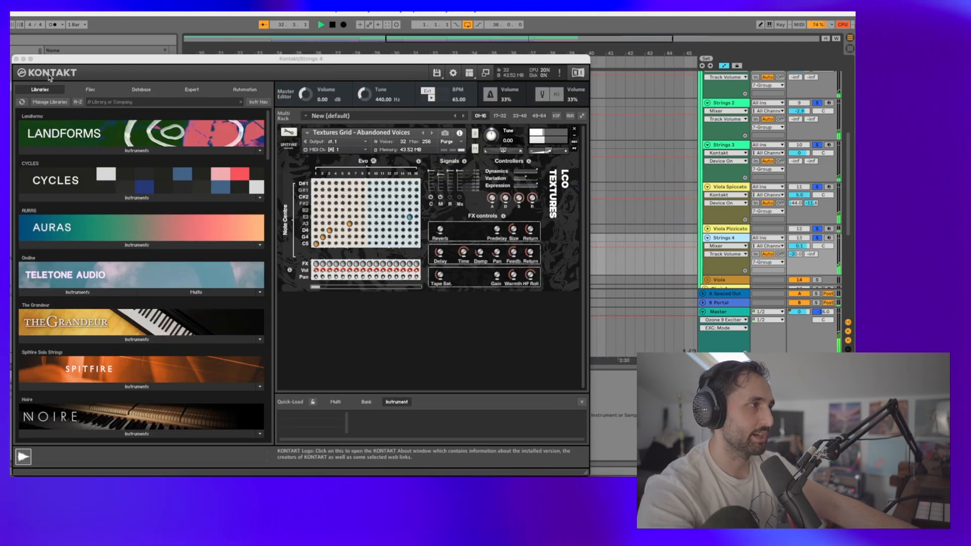
left_click(16, 59)
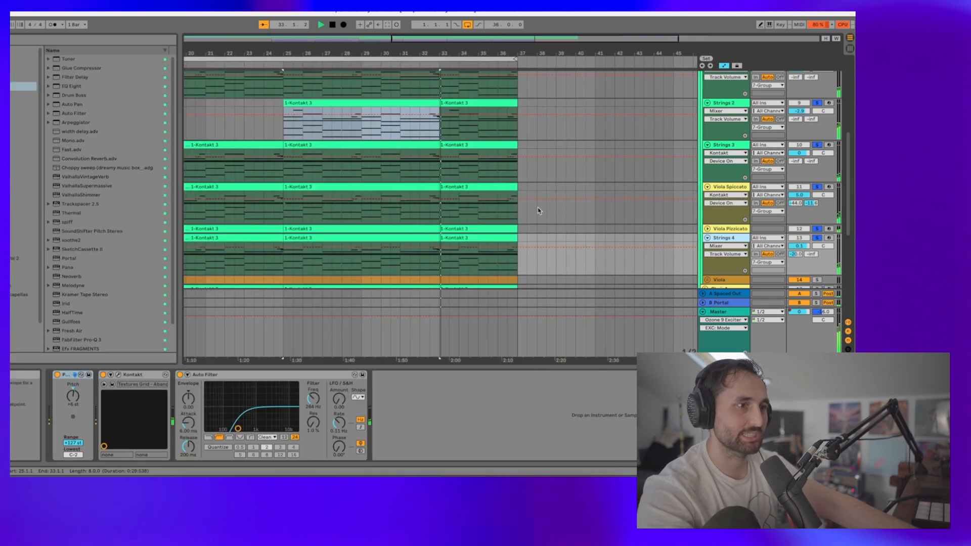
Add the Viola group to the solo and play from its first clip at bar 5.
scroll(539, 210, "down", 2)
left_click(816, 249)
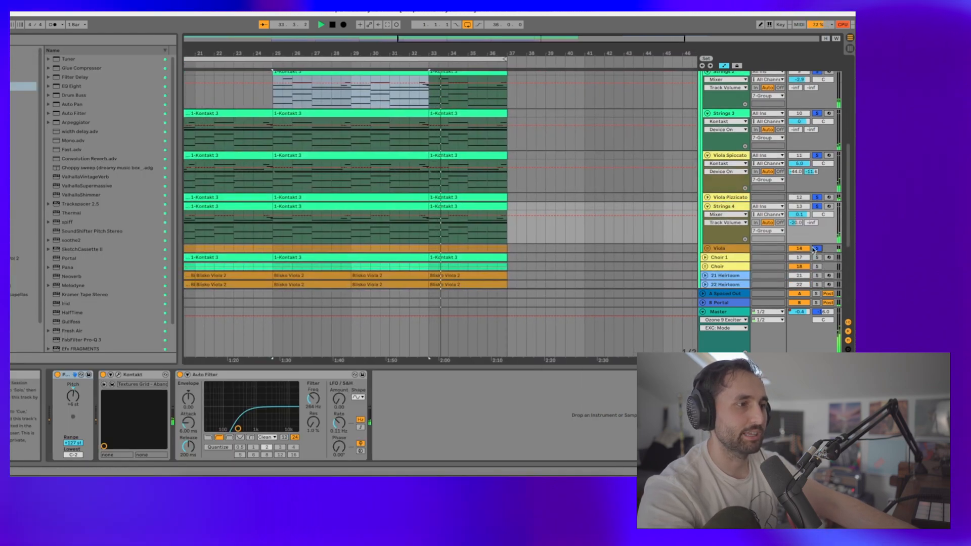
left_click(795, 248)
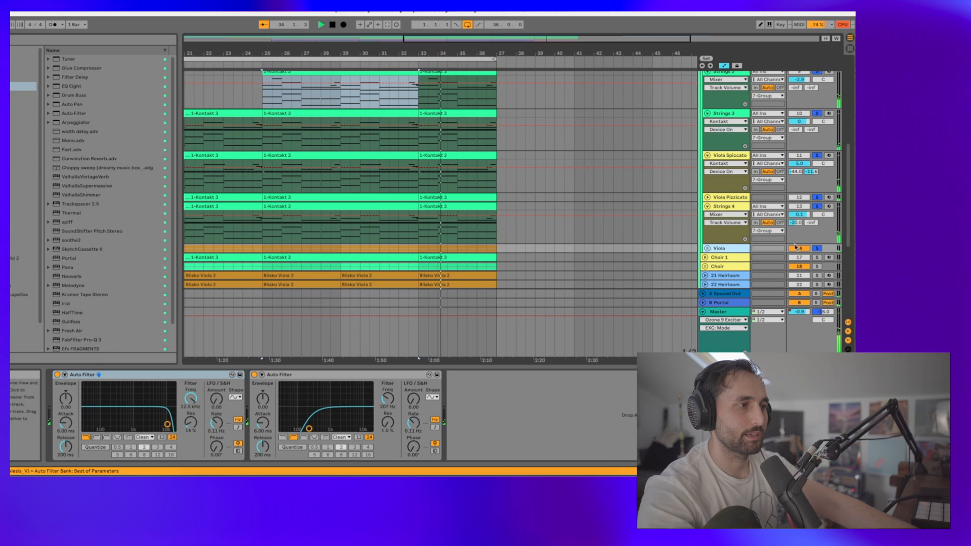
scroll(487, 251, "left", 10)
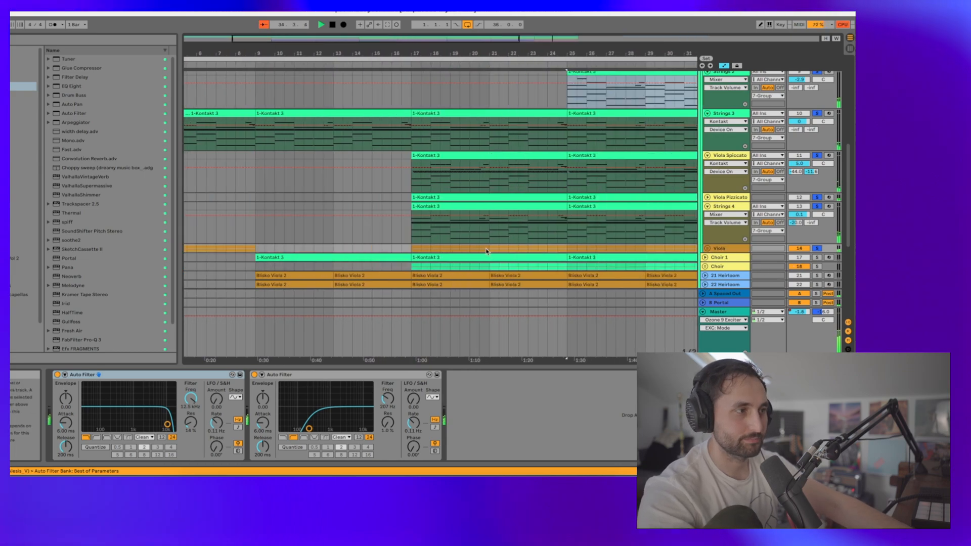
scroll(390, 253, "left", 1)
left_click(204, 250)
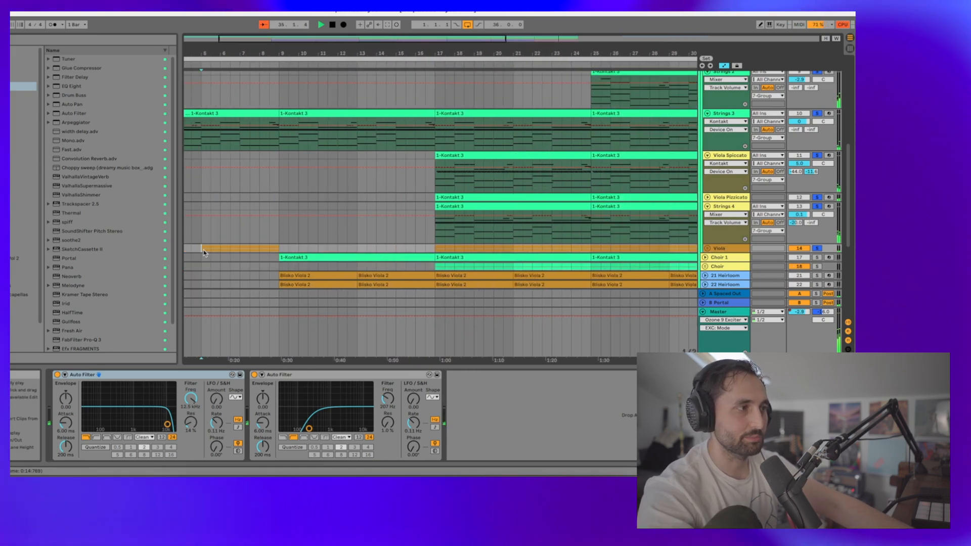
key("space")
key("space")
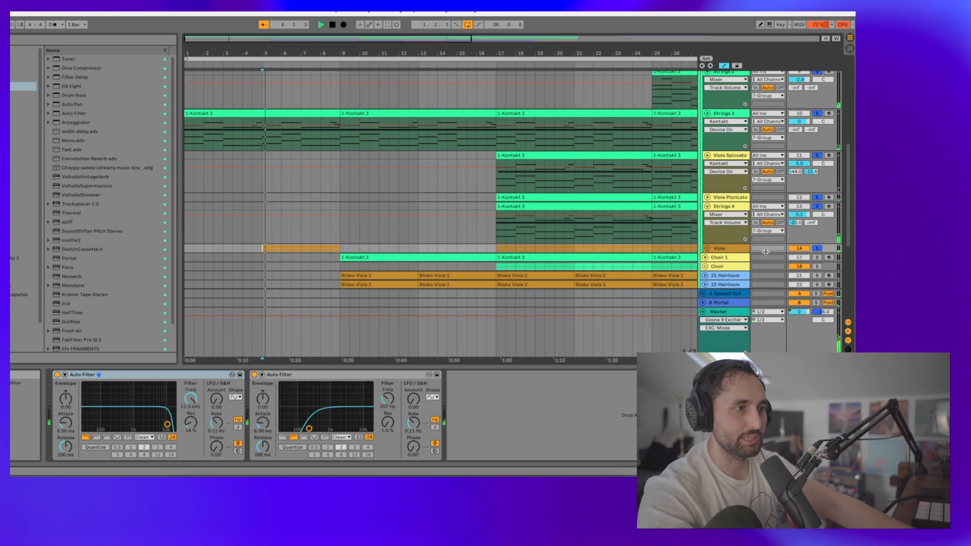
Unfold the Viola group to examine its two Blisko Viola layers, and fold it again.
left_click(707, 248)
scroll(512, 267, "down", 3)
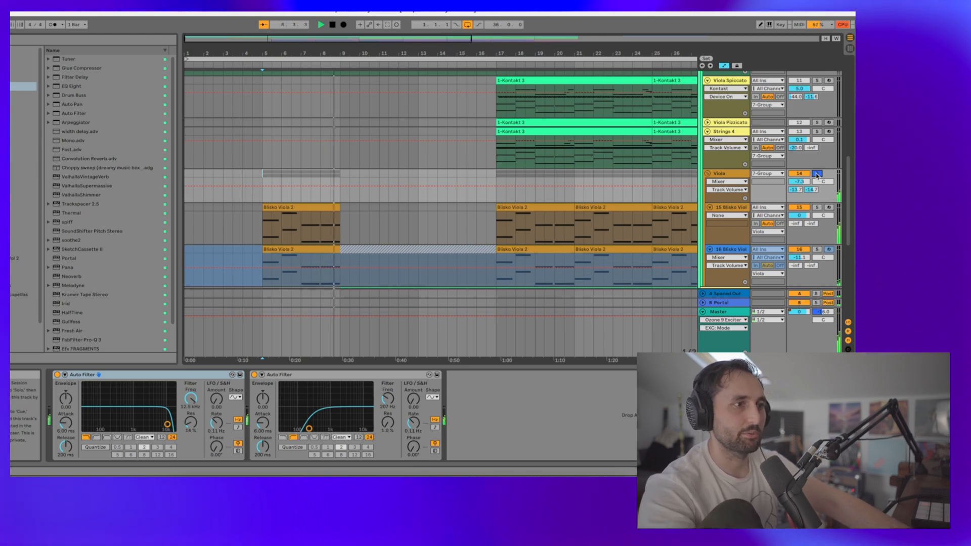
left_click(708, 174)
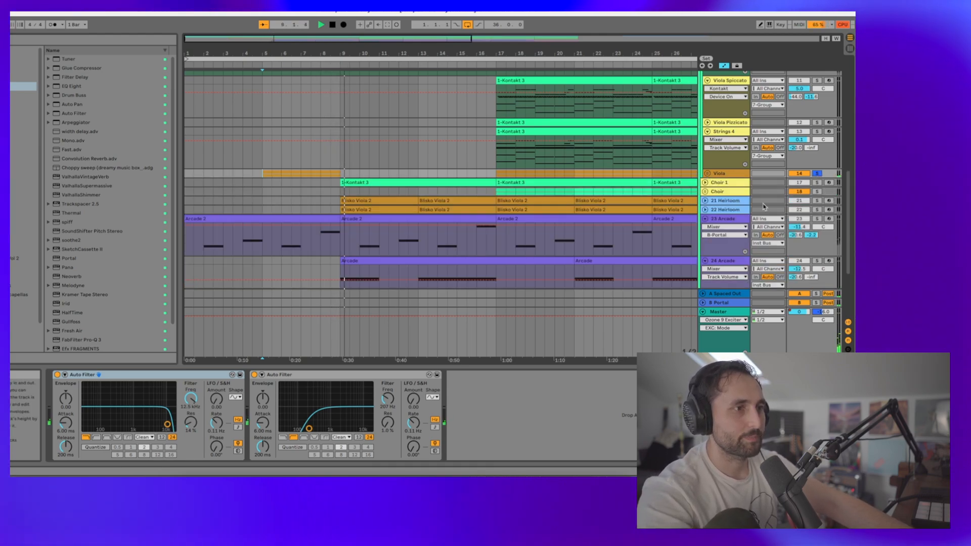
scroll(700, 195, "up", 5)
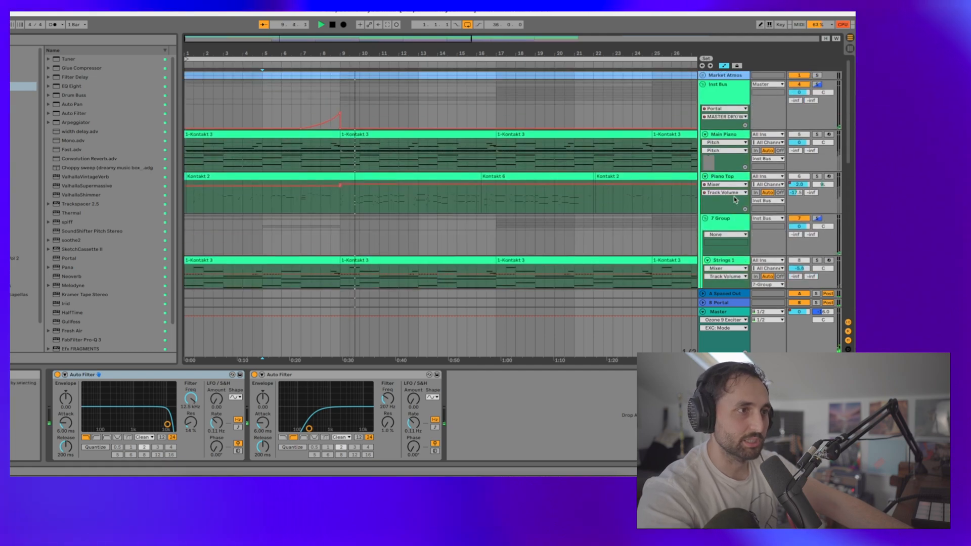
Solo the Inst Bus group, play from the Main Piano clip at bar 9, and show the bus's effect chain.
left_click(816, 84)
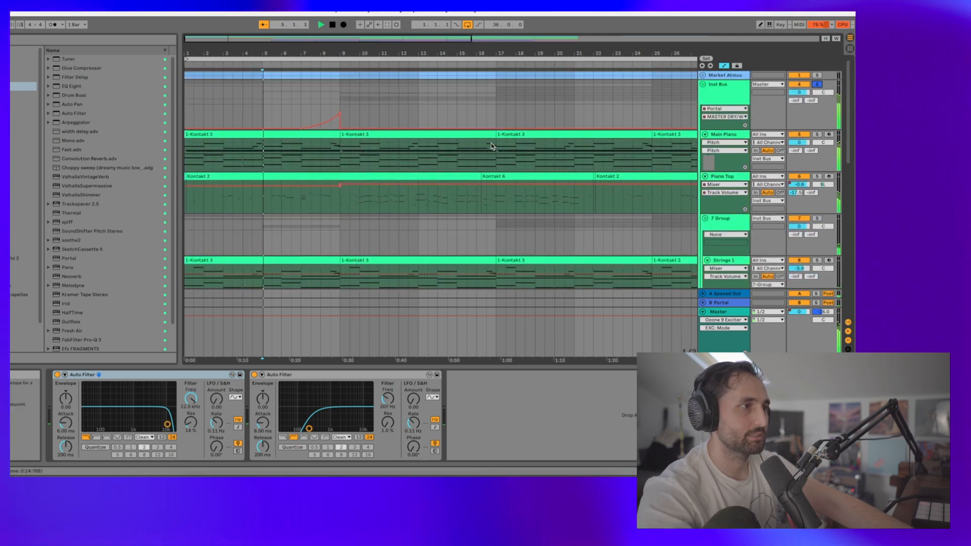
left_click(353, 133)
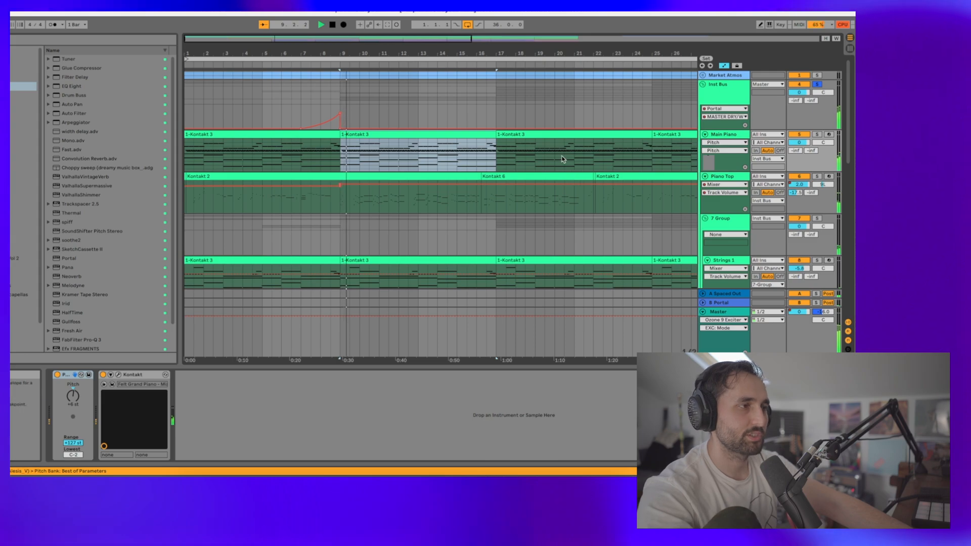
left_click(730, 96)
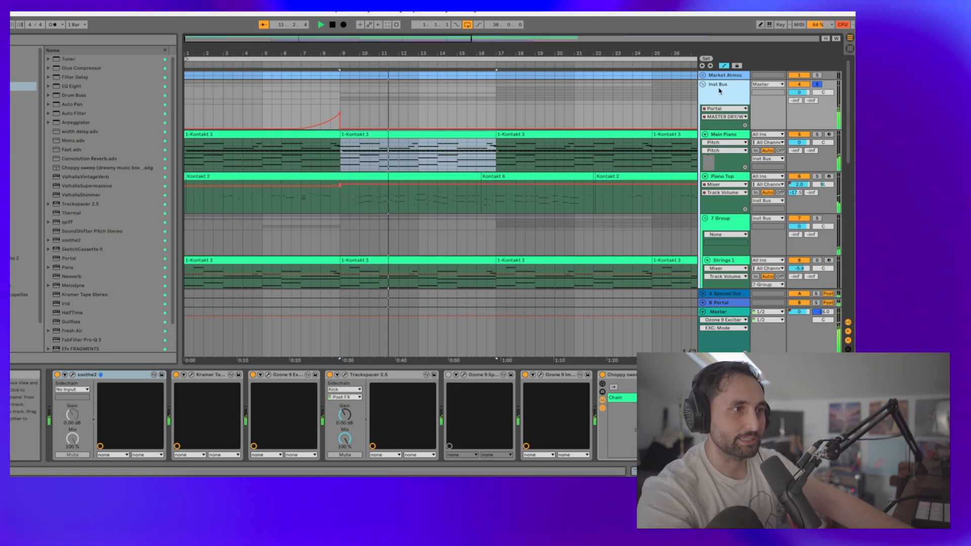
Add Market Atmos to the solo and fold the Inst Bus group.
left_click(816, 76)
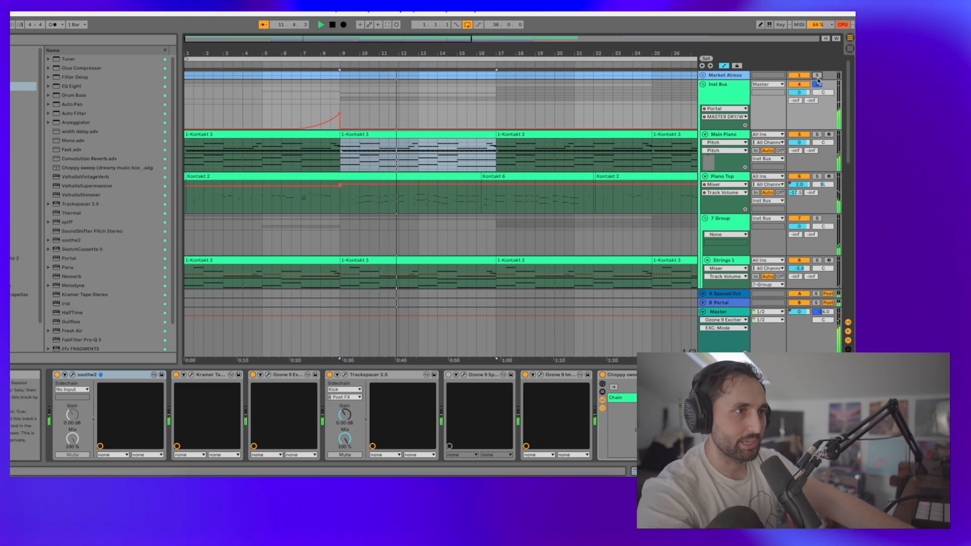
left_click(703, 85)
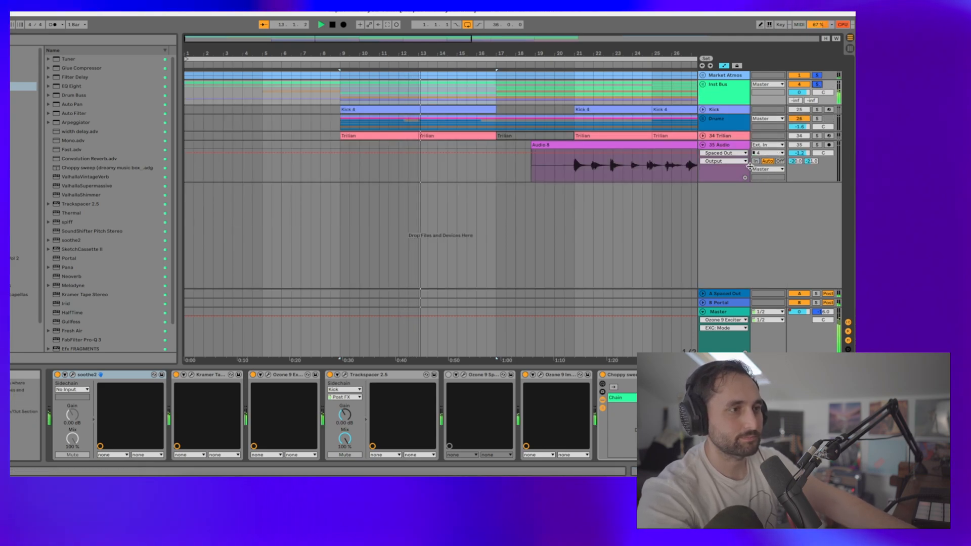
Solo the drum group, resume playback, and unfold the group to examine its layers.
left_click(817, 119)
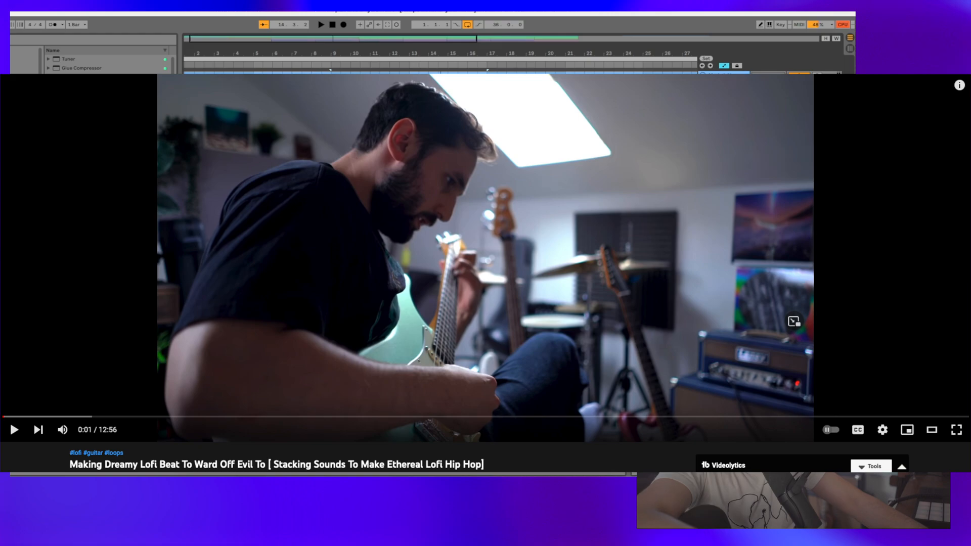
key("space")
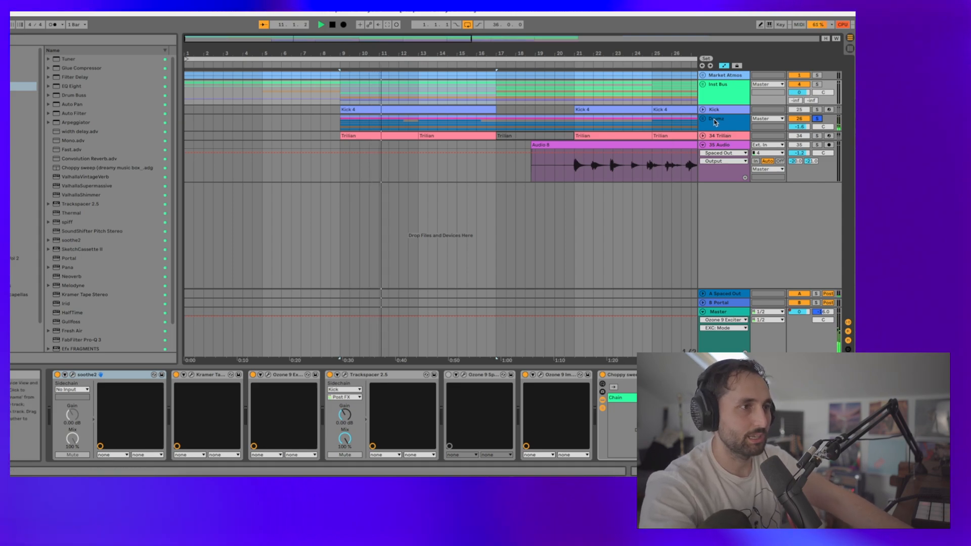
left_click(702, 119)
scroll(788, 172, "down", 1)
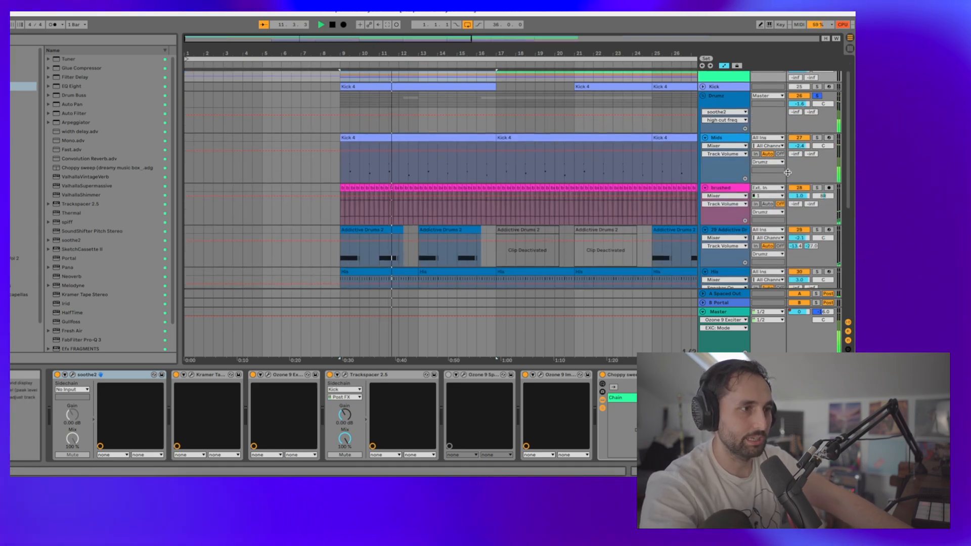
Compare the soloed ML Foley Loop layer with the whole drum group in solo.
scroll(832, 233, "down", 5)
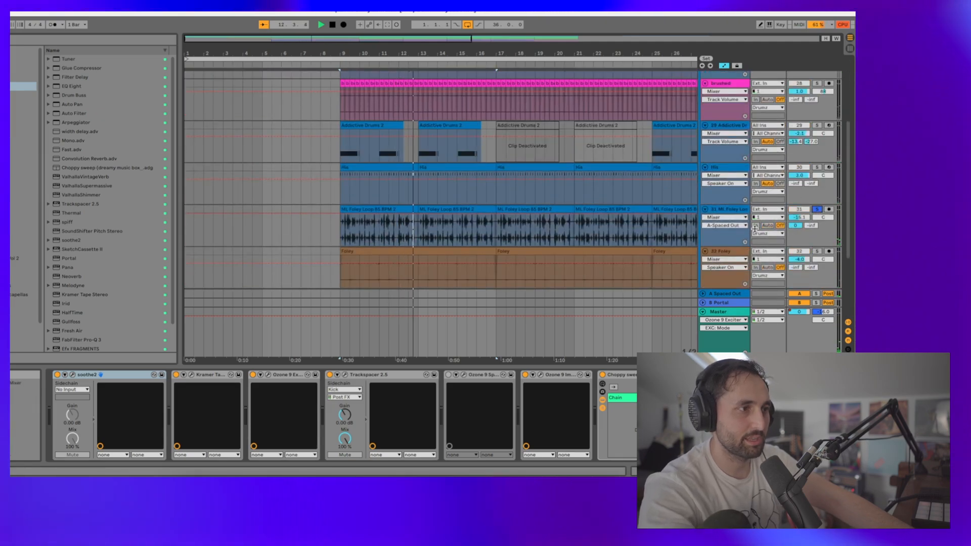
scroll(723, 166, "up", 4)
scroll(725, 151, "up", 2)
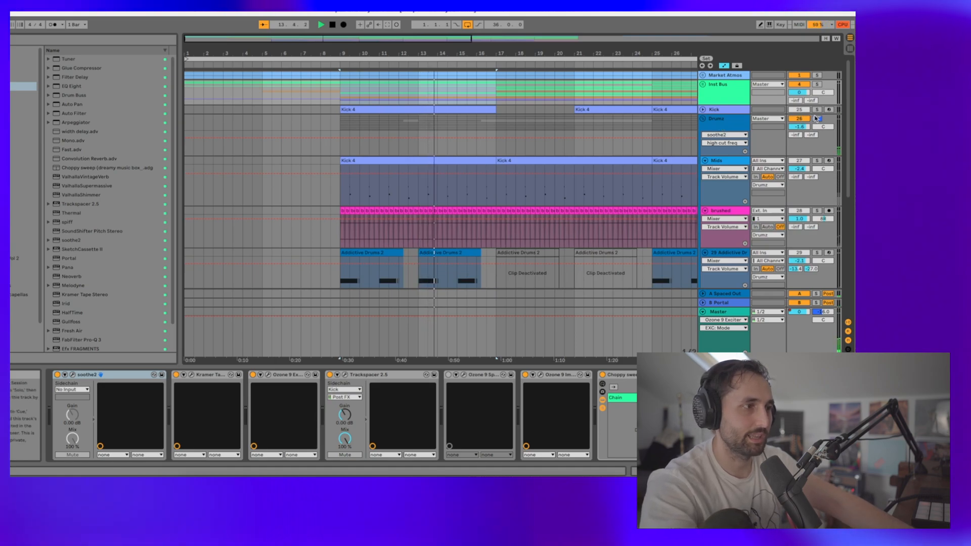
scroll(565, 240, "down", 5)
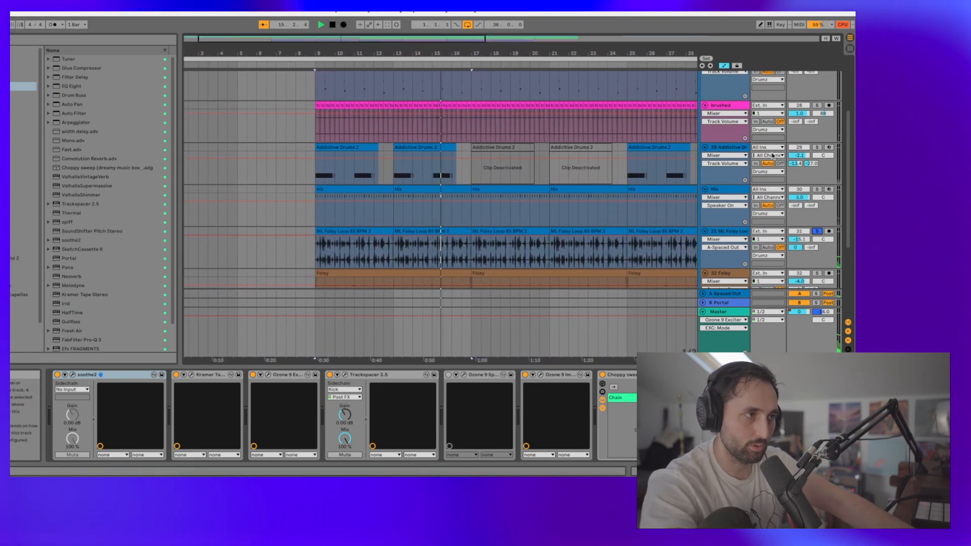
Solo the Addictive Drums track and restart playback from bar 9.
scroll(831, 196, "up", 3)
left_click(817, 196)
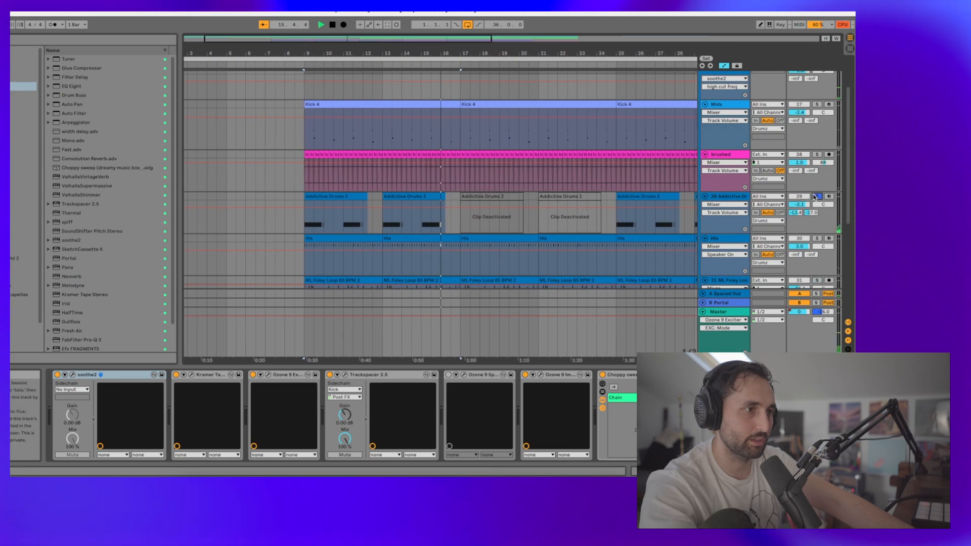
key("space")
key("space")
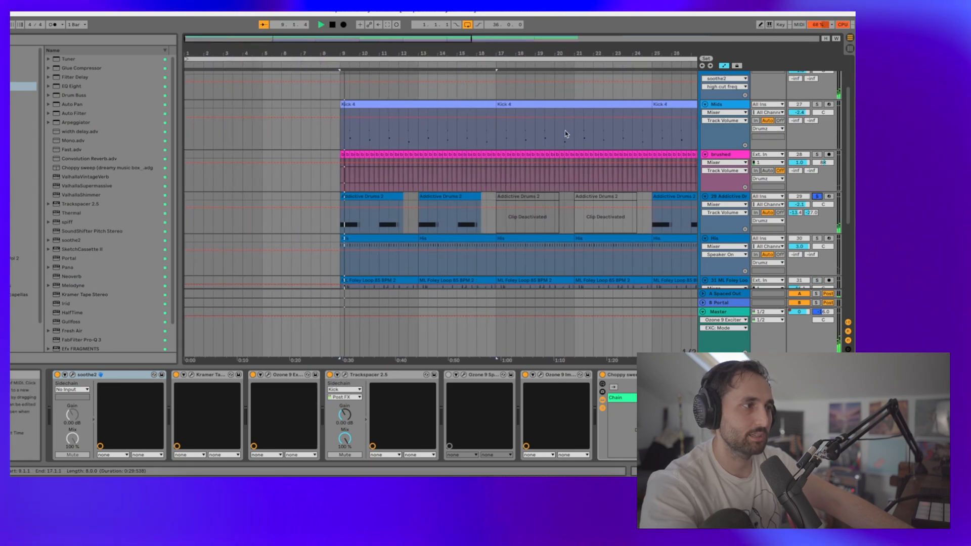
Fold the drum group and solo the Kick track.
scroll(720, 126, "up", 3)
left_click(705, 121)
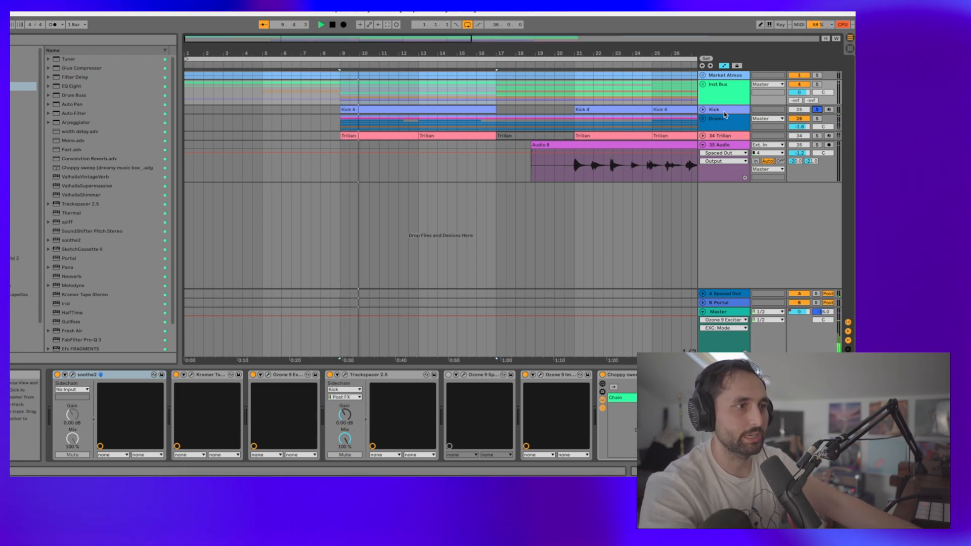
left_click(816, 110)
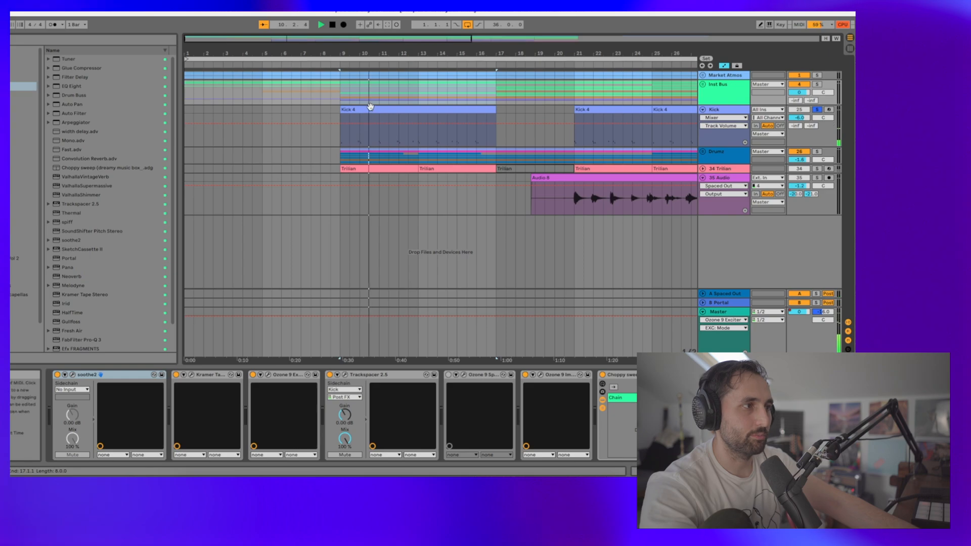
Inspect the first Kick clip's Drum Rack, select its kick fixed pad, and fold the Kick track.
left_click(371, 106)
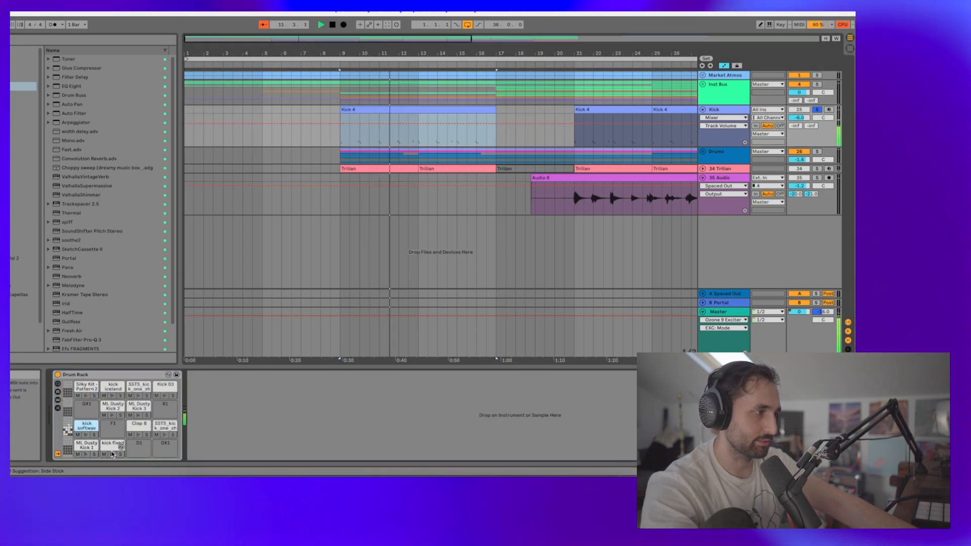
left_click(112, 450)
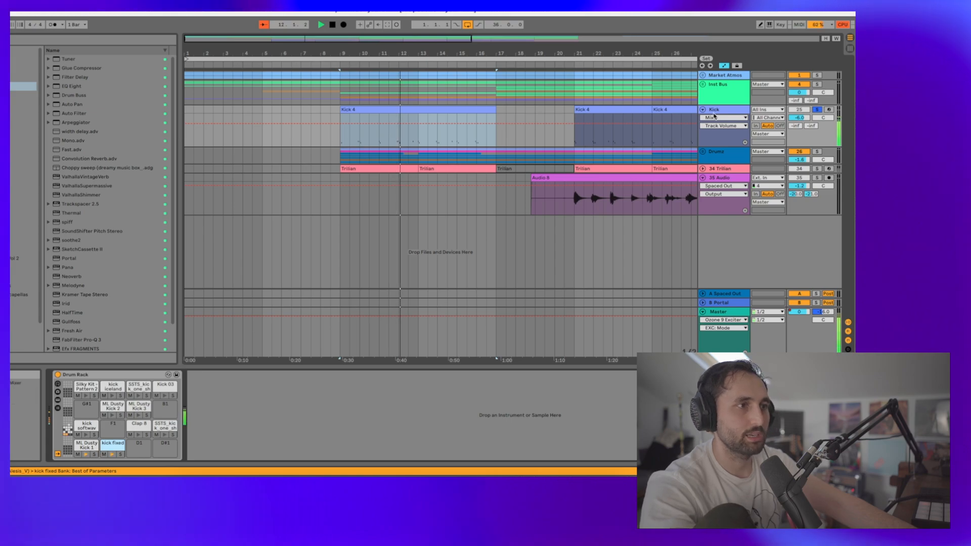
left_click(703, 110)
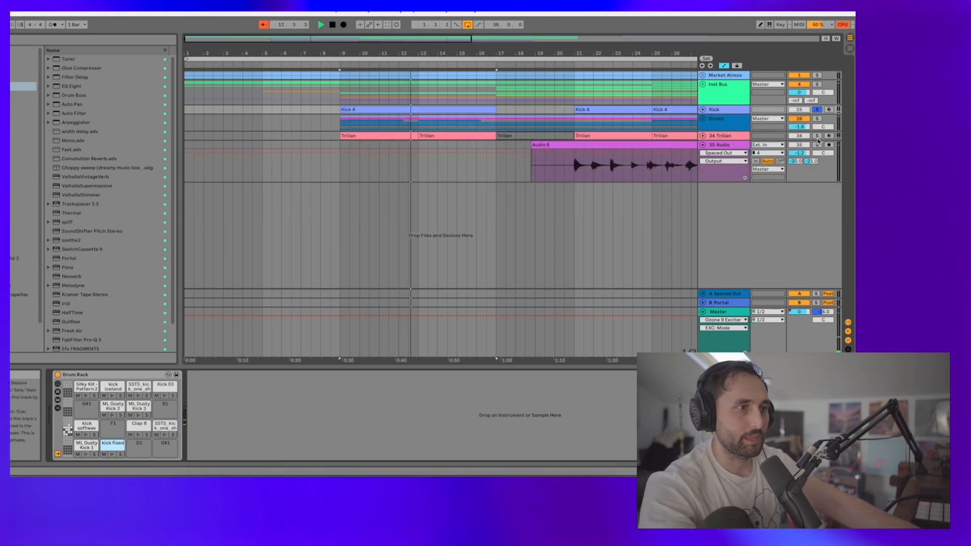
Solo the 34 Trilian bass track, unfold it, and show its device chain.
left_click(818, 119)
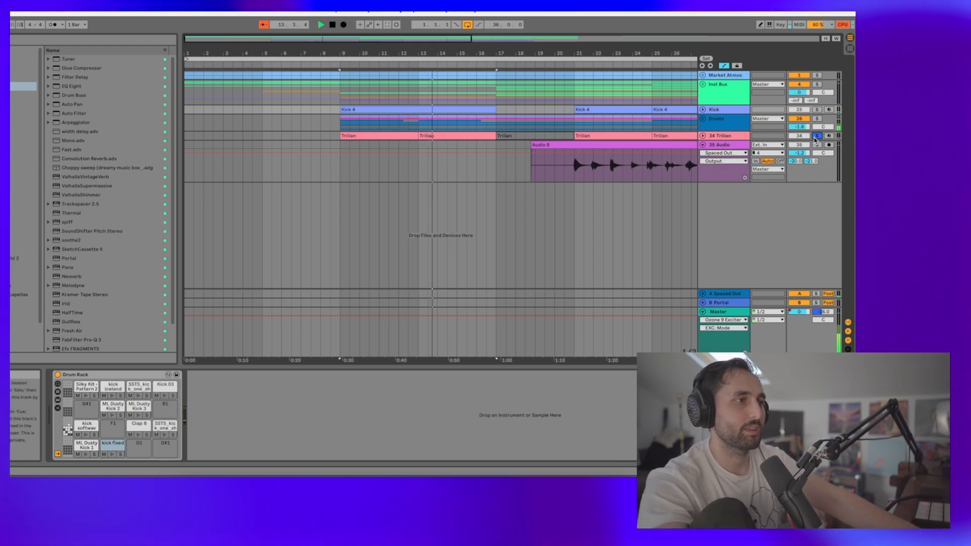
left_click(703, 135)
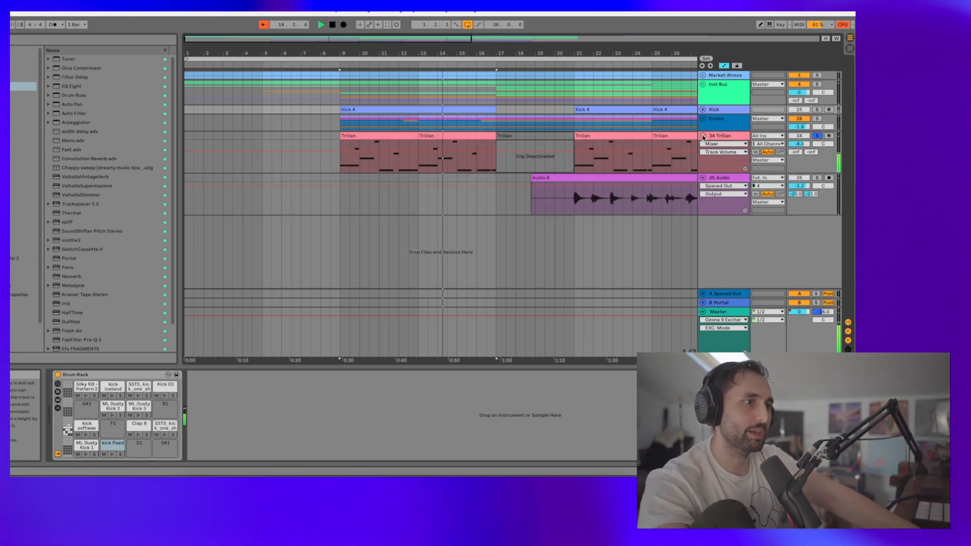
left_click(683, 149)
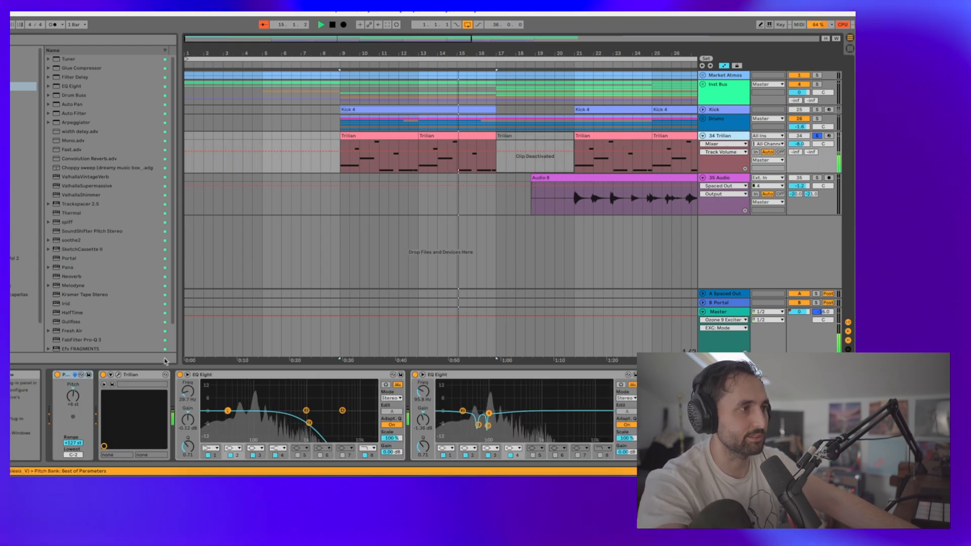
Inspect the Trilian instrument's Acoustic - Trilian Main patch, close its window, and fold the track.
left_click(118, 374)
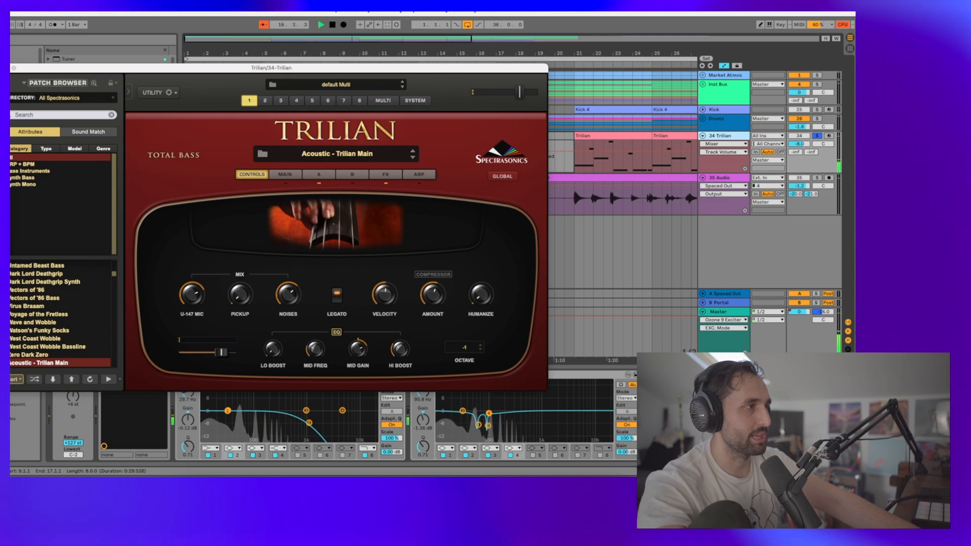
left_click(14, 68)
left_click(703, 136)
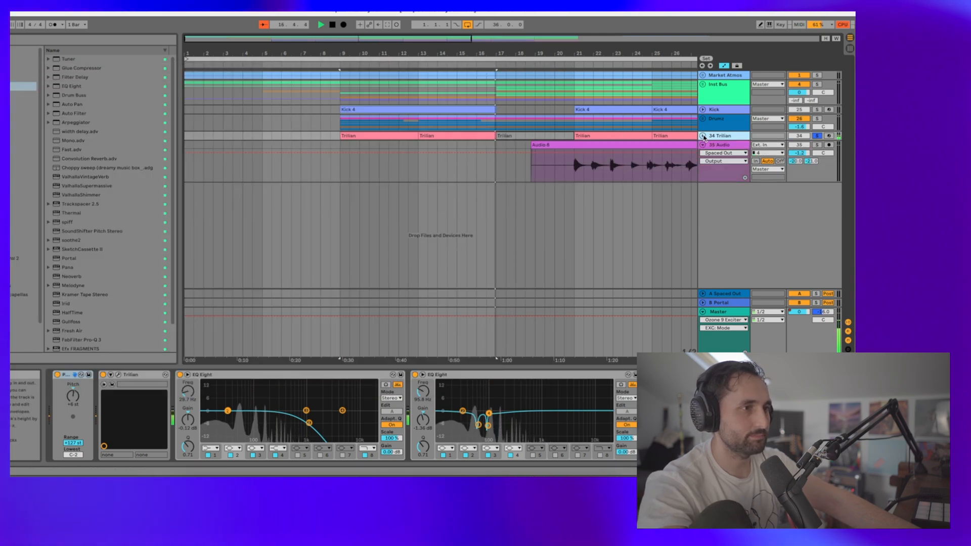
Show the 35 Audio track's guitar effect chain and play from bar 21.
left_click(714, 145)
key("space")
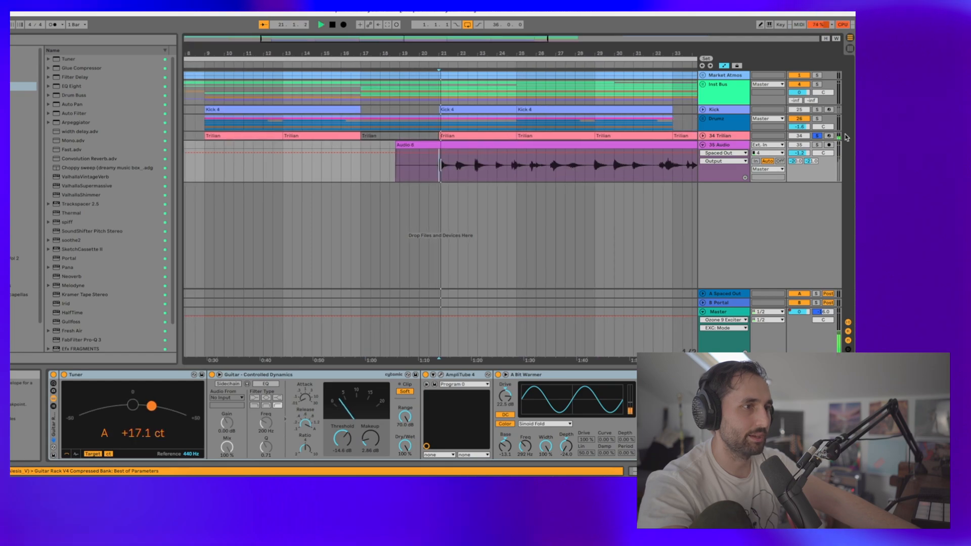